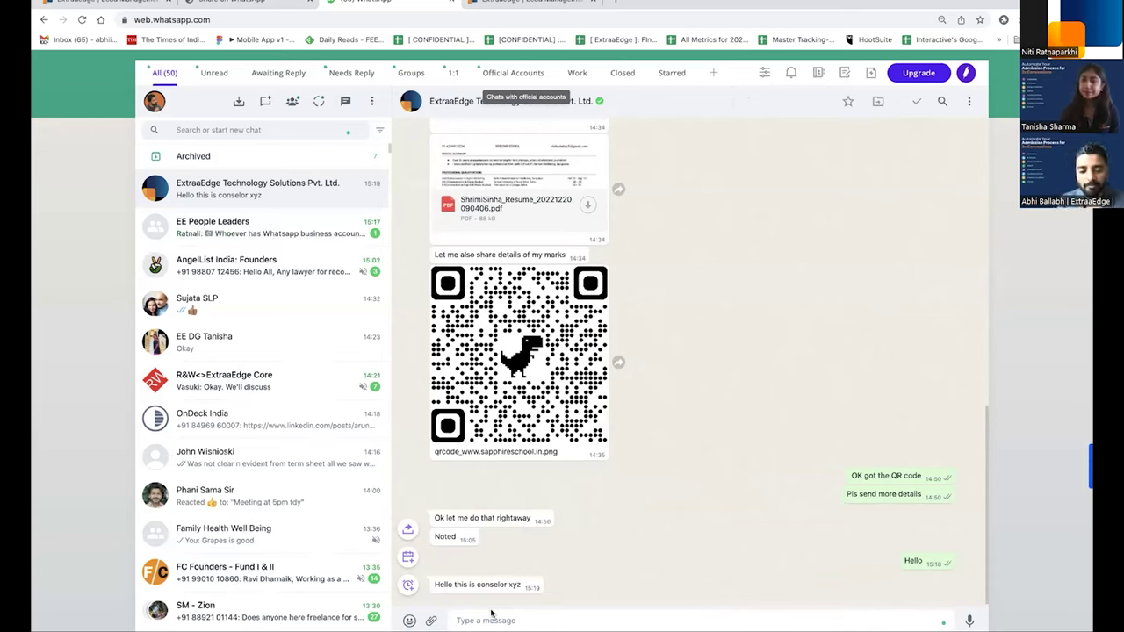
- Send 'Can u help me with course details' from WhatsApp Web and go back to the ExtraaEdge lead
{"action": "type", "text": "Can u help me wi"}
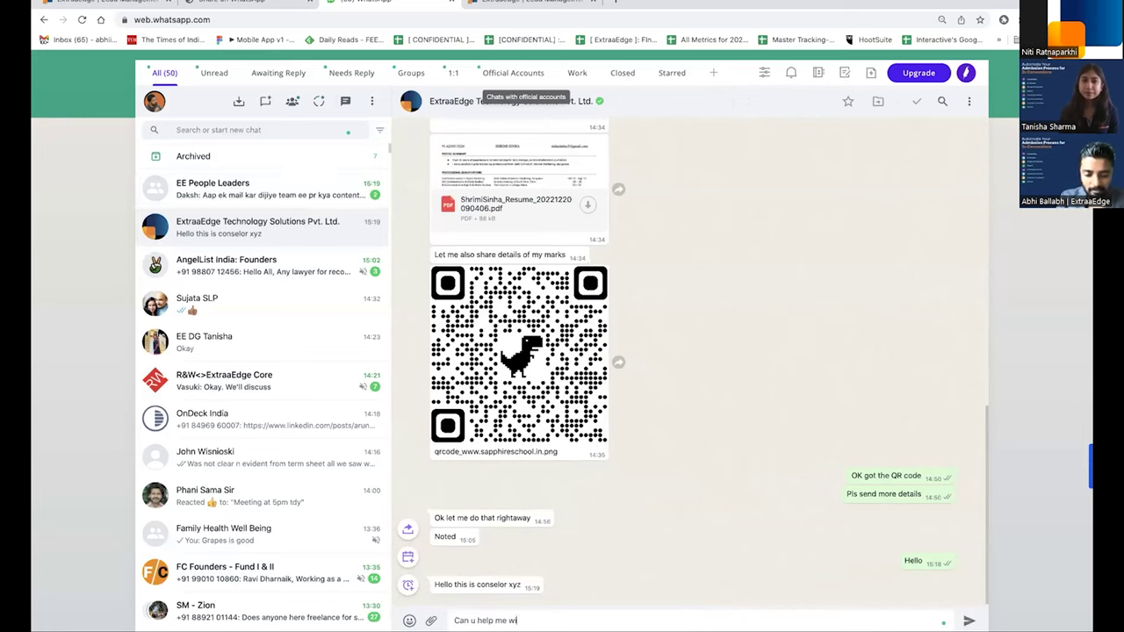
{"action": "type", "text": "th course details"}
{"action": "key", "text": "Return"}
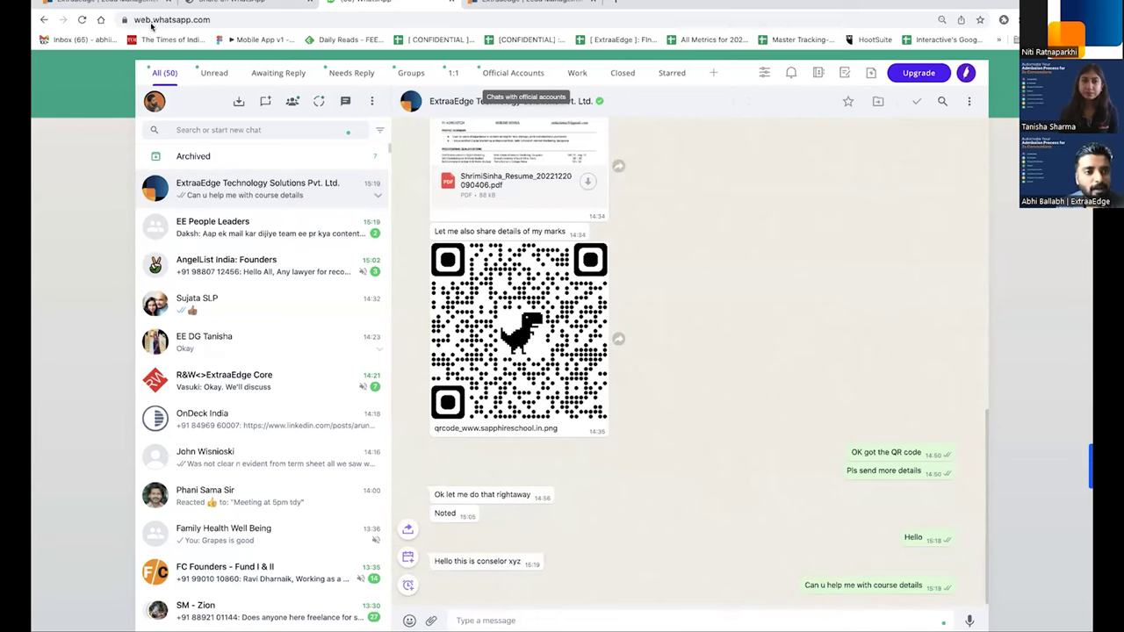
{"action": "key", "text": "super+1"}
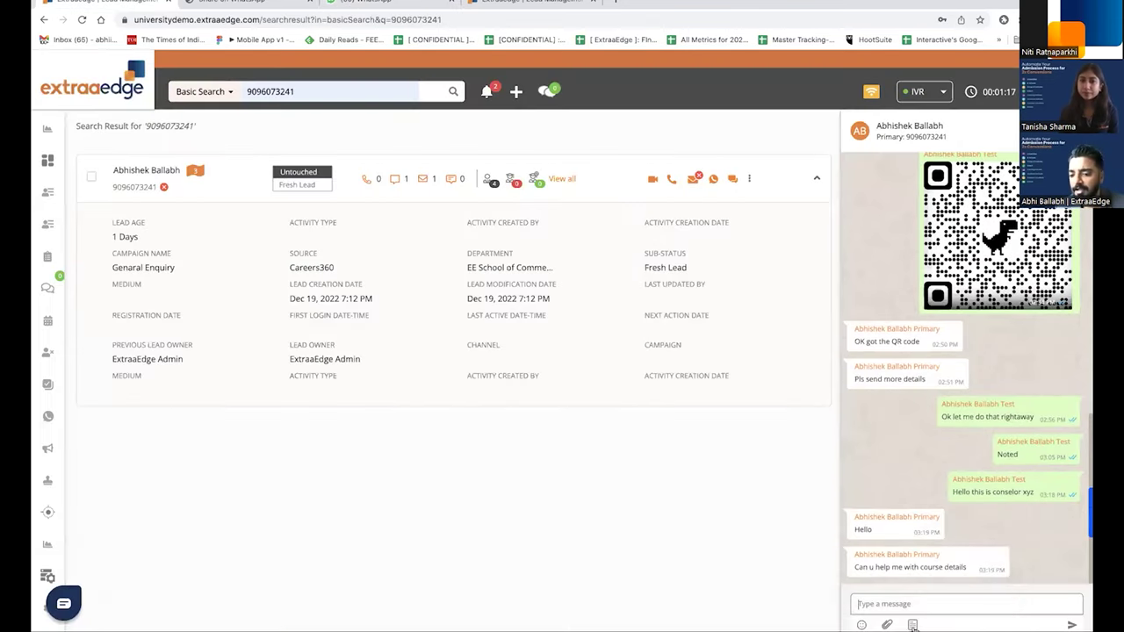
- Attach the resume PDF from PDF Documents and send it in the lead's chat
{"action": "left_click", "coordinate": [887, 624]}
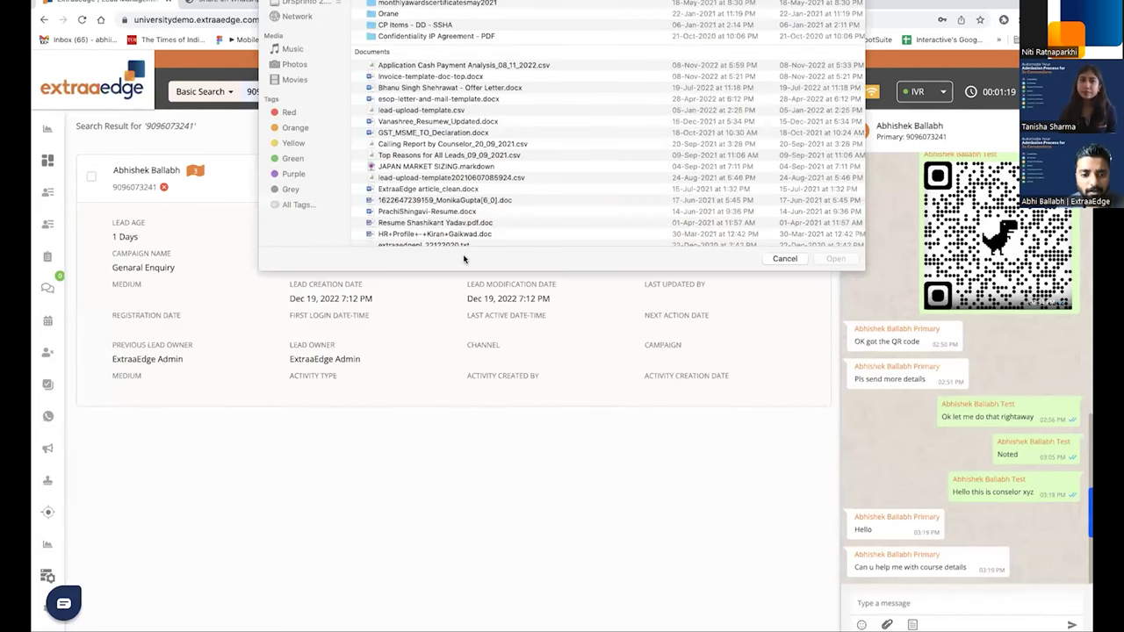
{"action": "scroll", "coordinate": [463, 258], "scroll_direction": "down", "scroll_amount": 5}
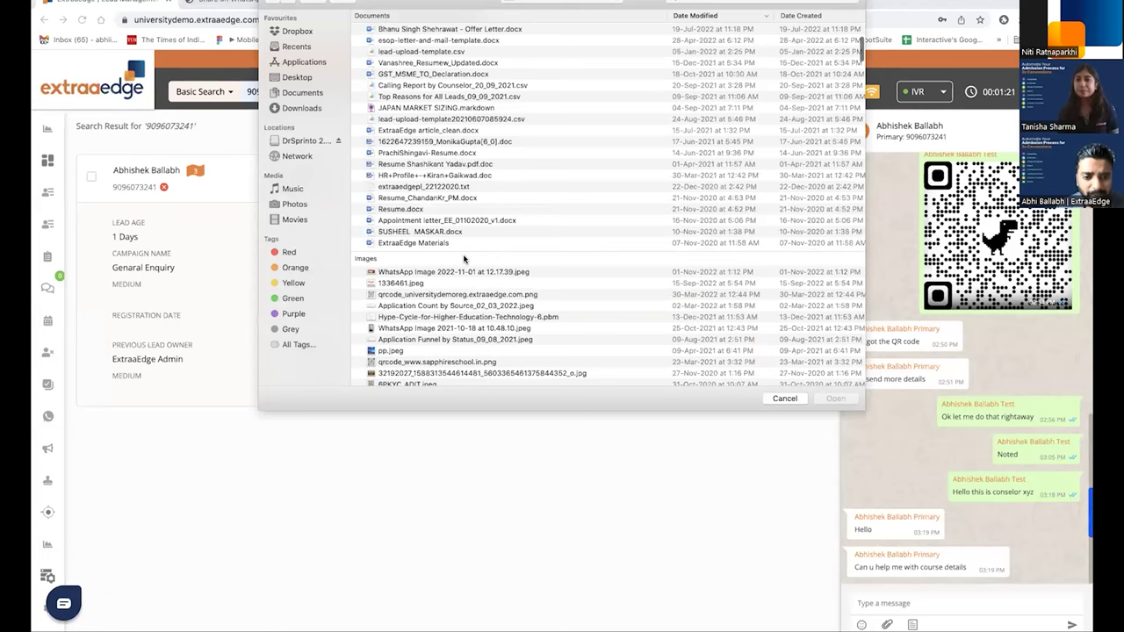
{"action": "scroll", "coordinate": [463, 258], "scroll_direction": "down", "scroll_amount": 5}
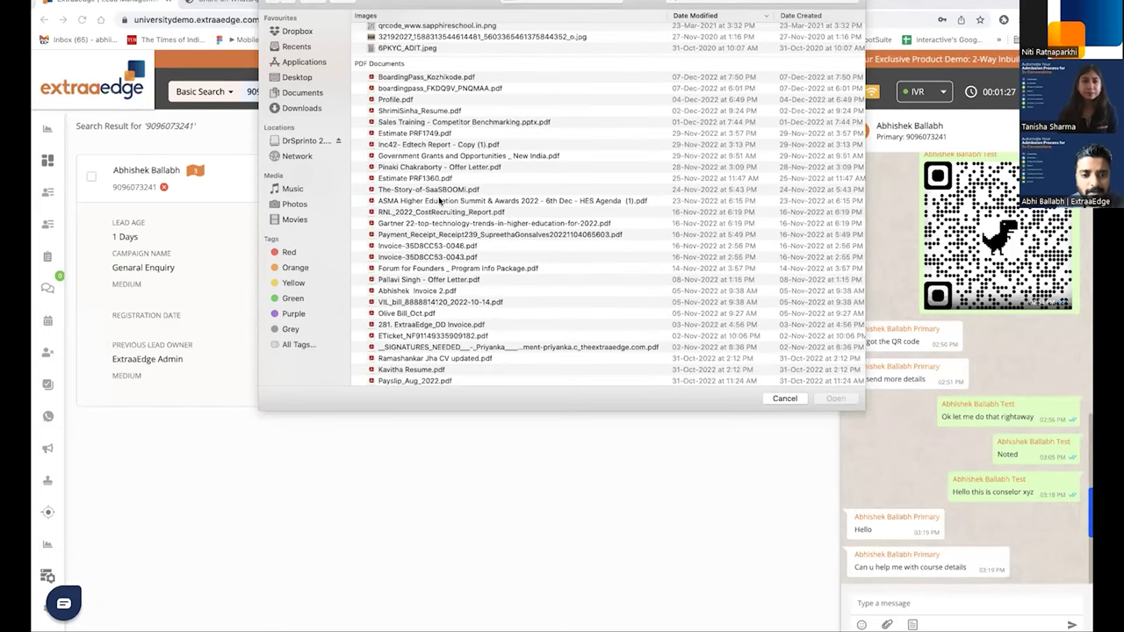
{"action": "scroll", "coordinate": [412, 327], "scroll_direction": "down", "scroll_amount": 3}
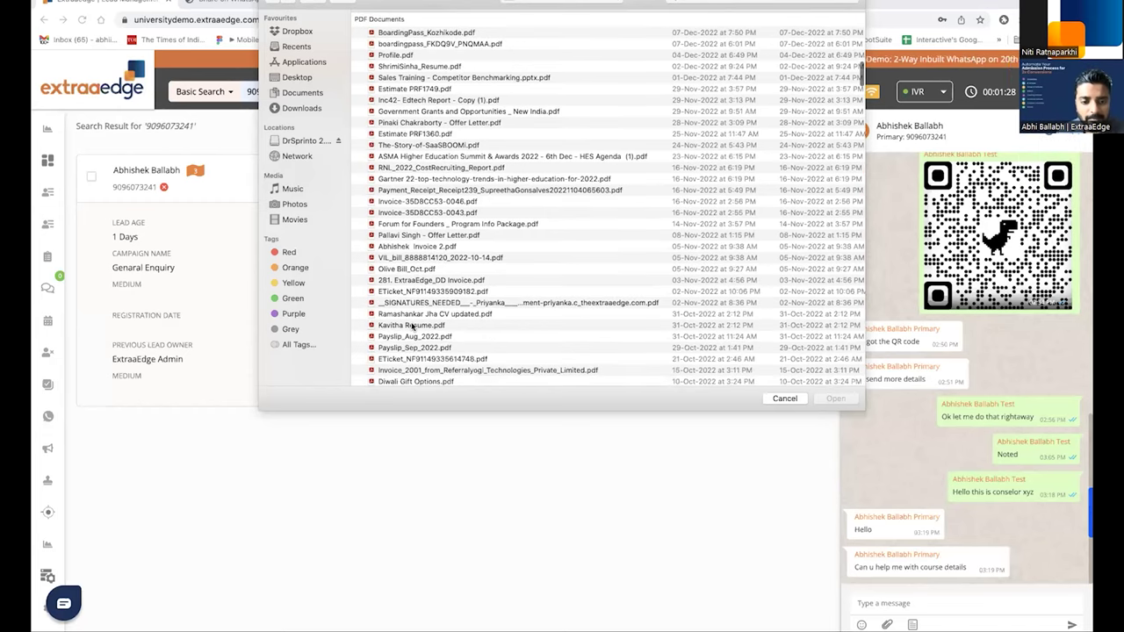
{"action": "left_click", "coordinate": [521, 325]}
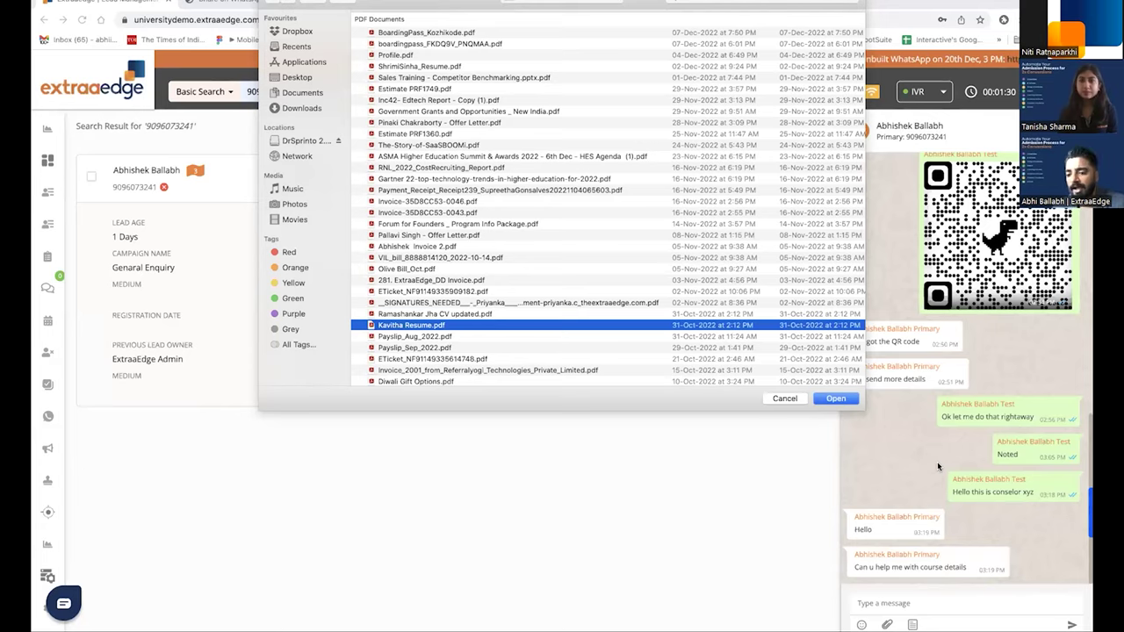
{"action": "key", "text": "Return"}
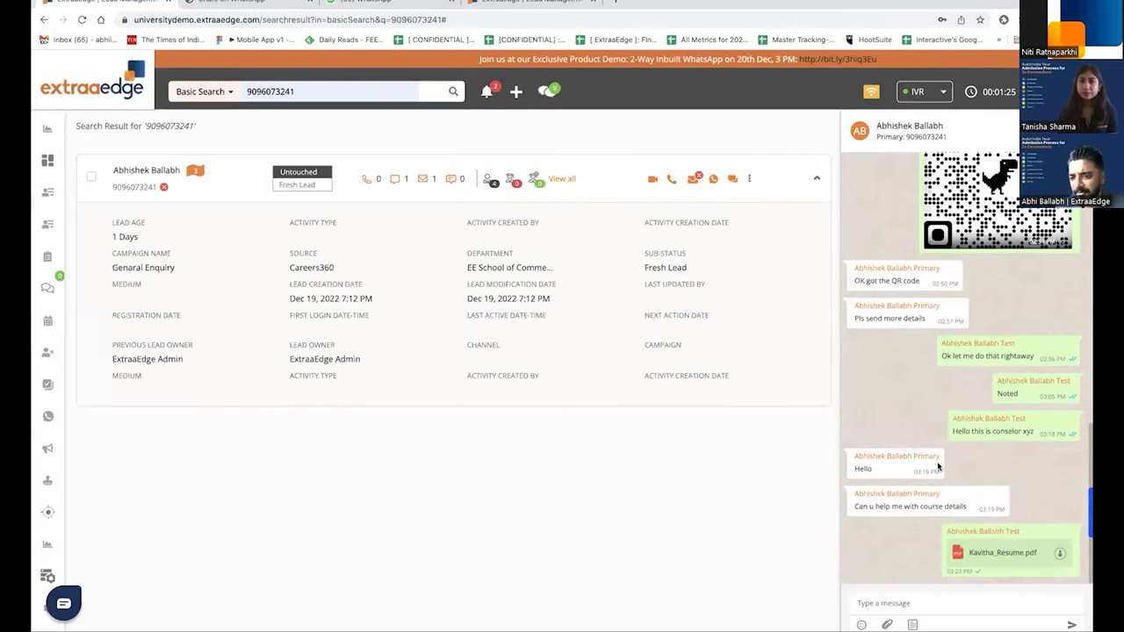
- Scroll through the lead's chat history to check the sent resume PDF
{"action": "scroll", "coordinate": [938, 467], "scroll_direction": "up", "scroll_amount": 3}
{"action": "scroll", "coordinate": [937, 468], "scroll_direction": "up", "scroll_amount": 2}
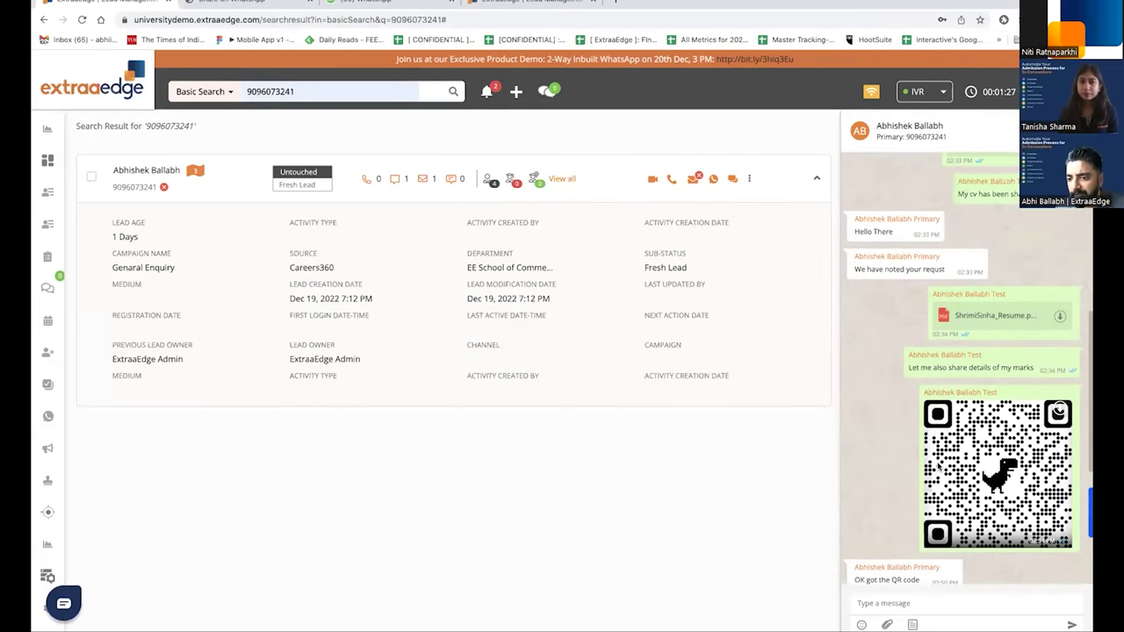
{"action": "scroll", "coordinate": [937, 466], "scroll_direction": "up", "scroll_amount": 10}
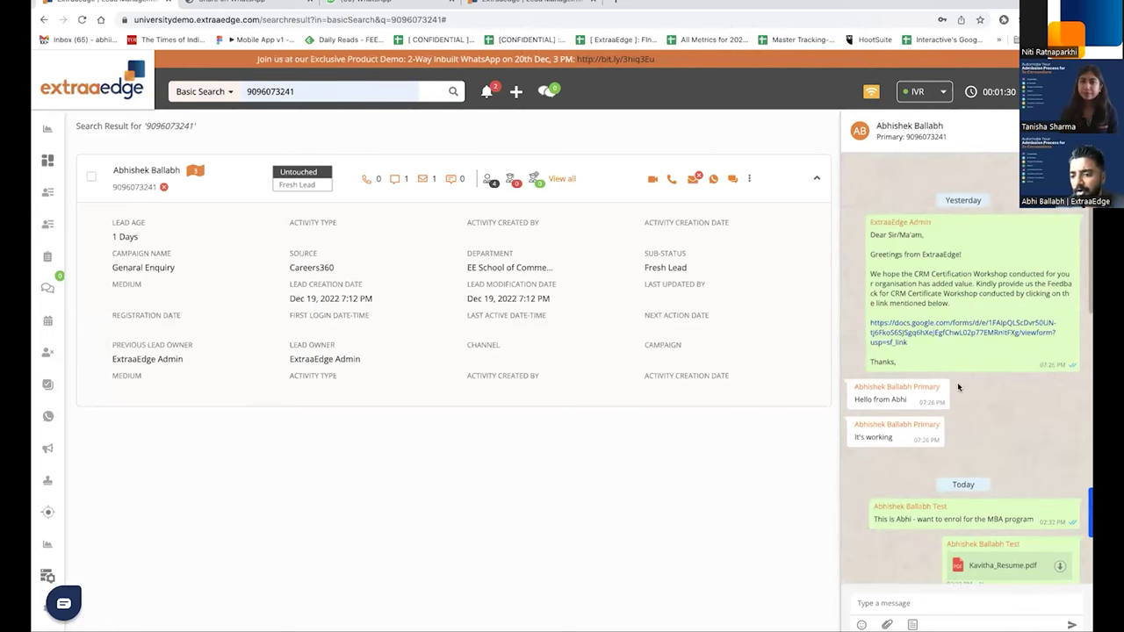
{"action": "scroll", "coordinate": [957, 382], "scroll_direction": "down", "scroll_amount": 1}
{"action": "scroll", "coordinate": [957, 382], "scroll_direction": "down", "scroll_amount": 10}
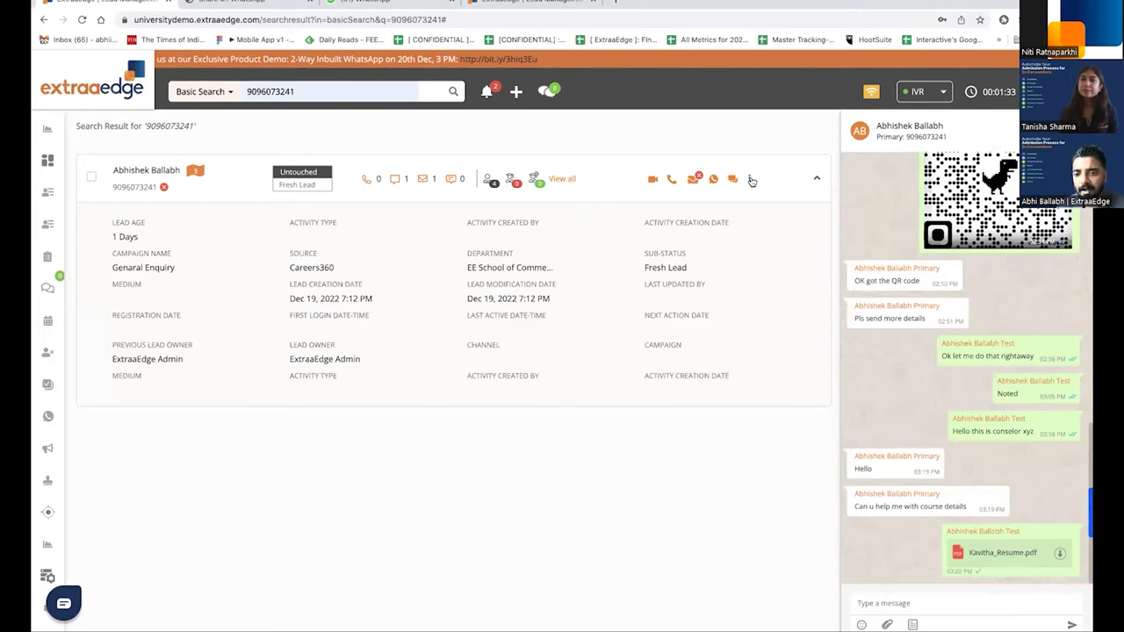
- Open the Send Payment Link form from the lead's actions menu
{"action": "left_click", "coordinate": [751, 179]}
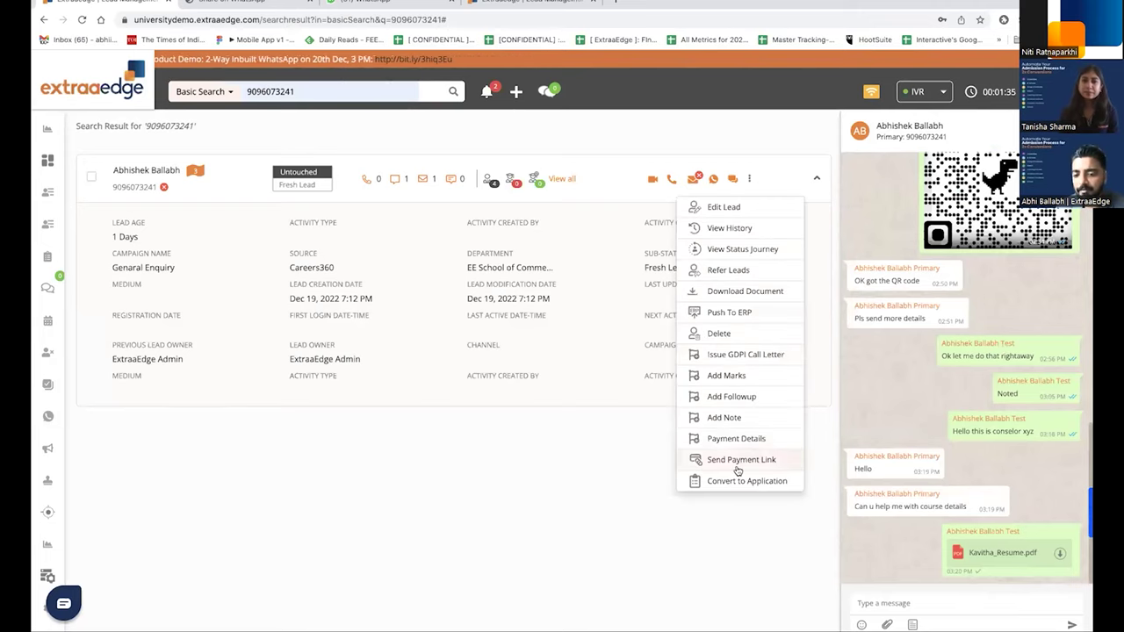
{"action": "left_click", "coordinate": [735, 460]}
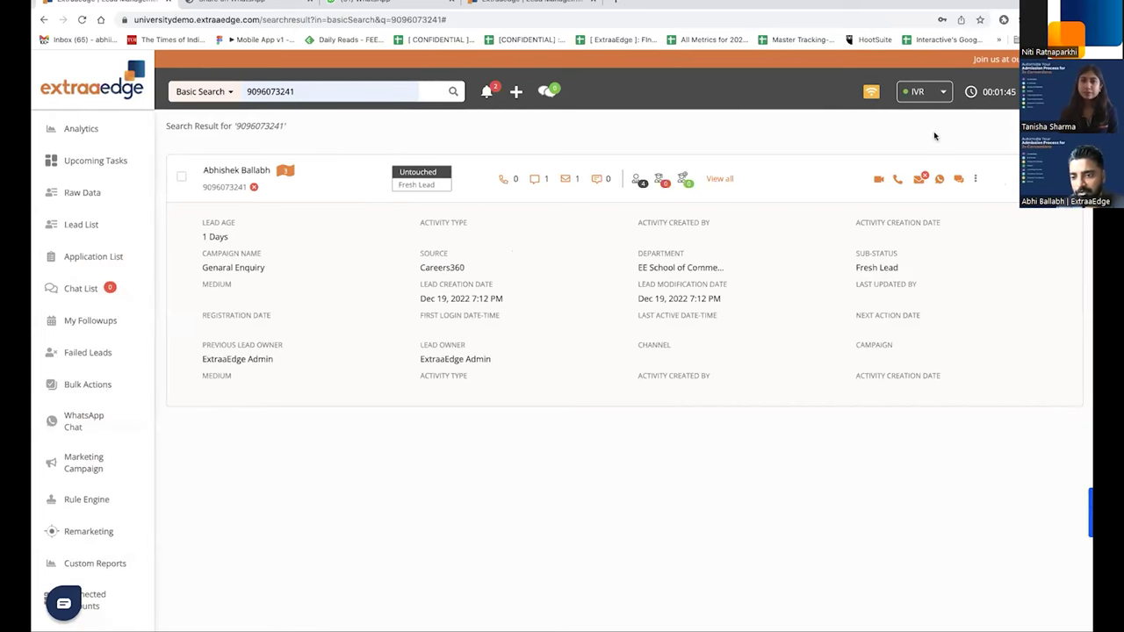
{"action": "left_click", "coordinate": [976, 180]}
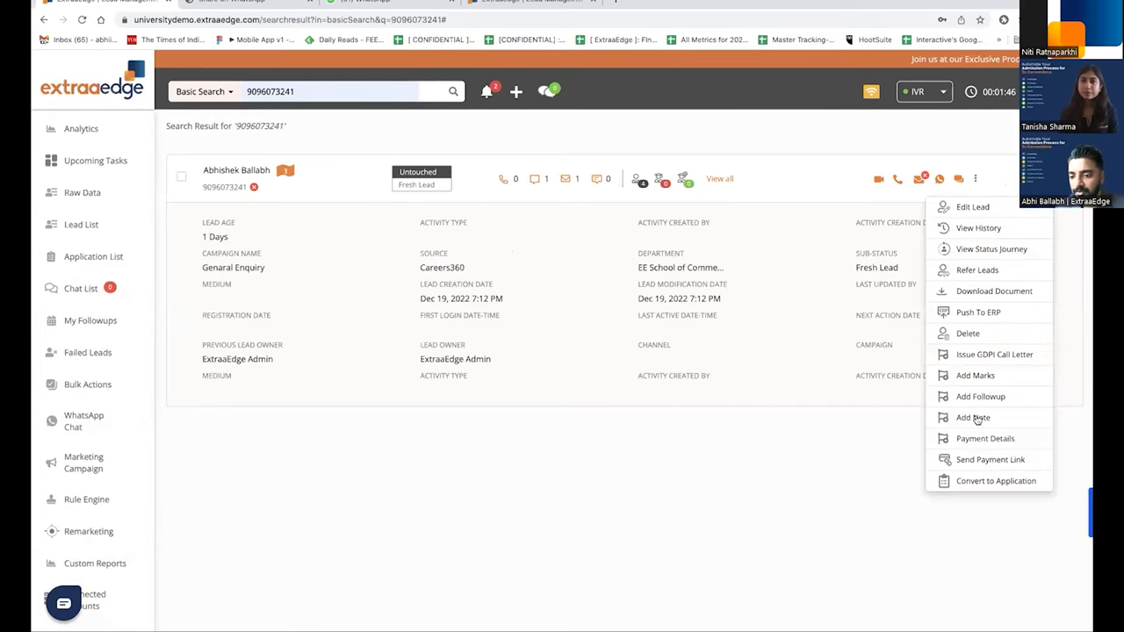
{"action": "left_click", "coordinate": [986, 460]}
- Send an EmailOnly payment link of 10000 for course UG, expiring 22 Dec 2022
{"action": "left_click", "coordinate": [949, 187]}
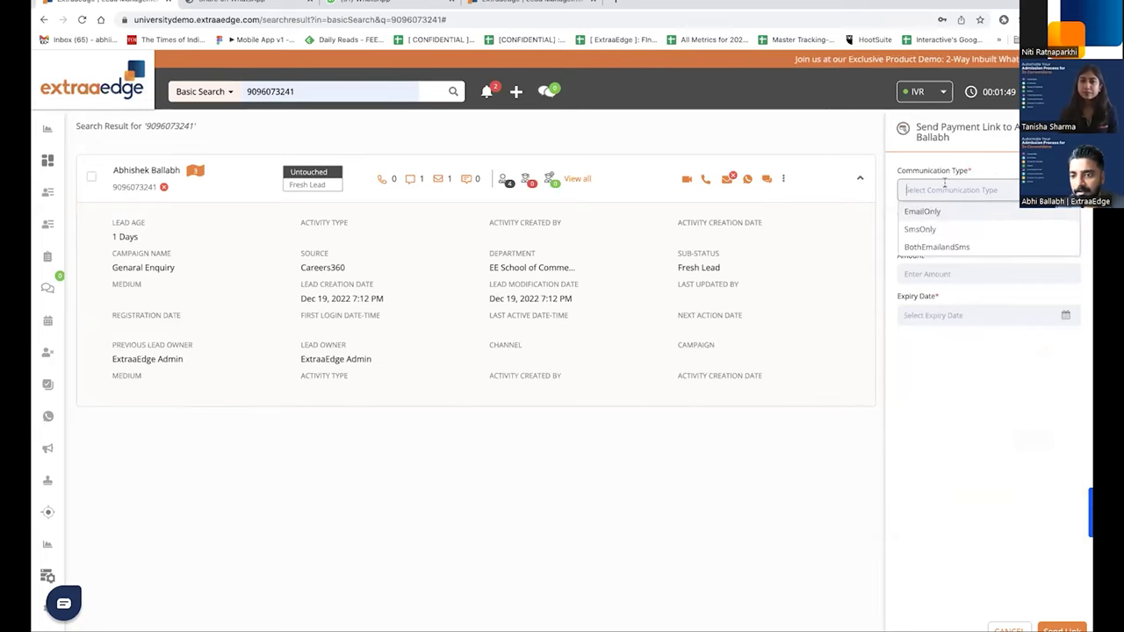
{"action": "left_click", "coordinate": [932, 212]}
{"action": "left_click", "coordinate": [944, 305]}
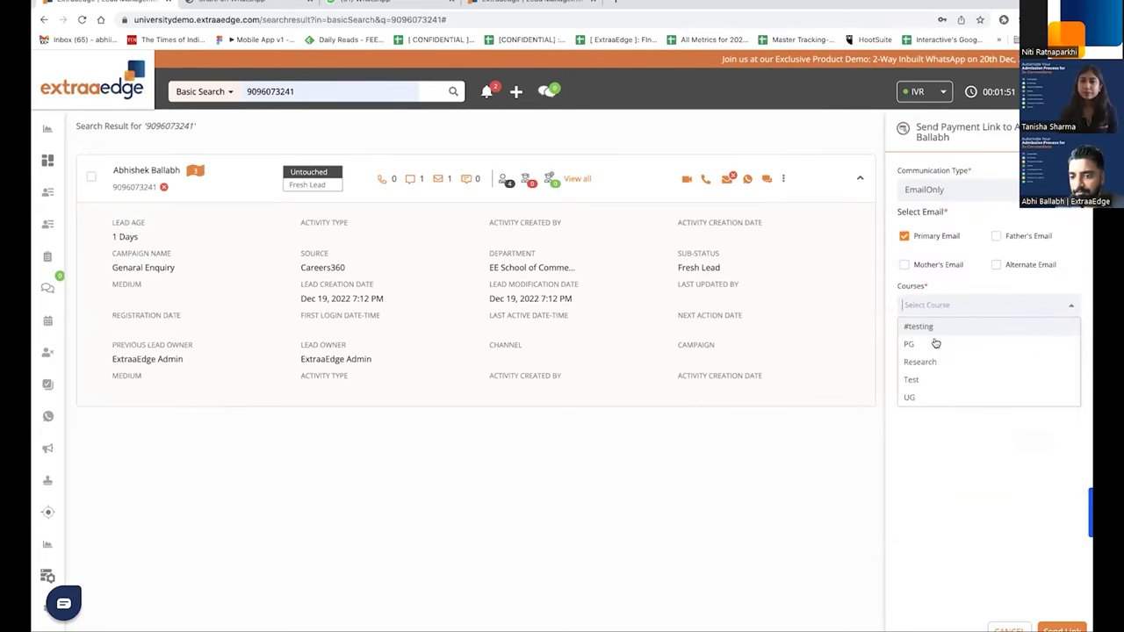
{"action": "left_click", "coordinate": [928, 398]}
{"action": "left_click", "coordinate": [928, 401]}
{"action": "left_click", "coordinate": [930, 347]}
{"action": "type", "text": "10000"}
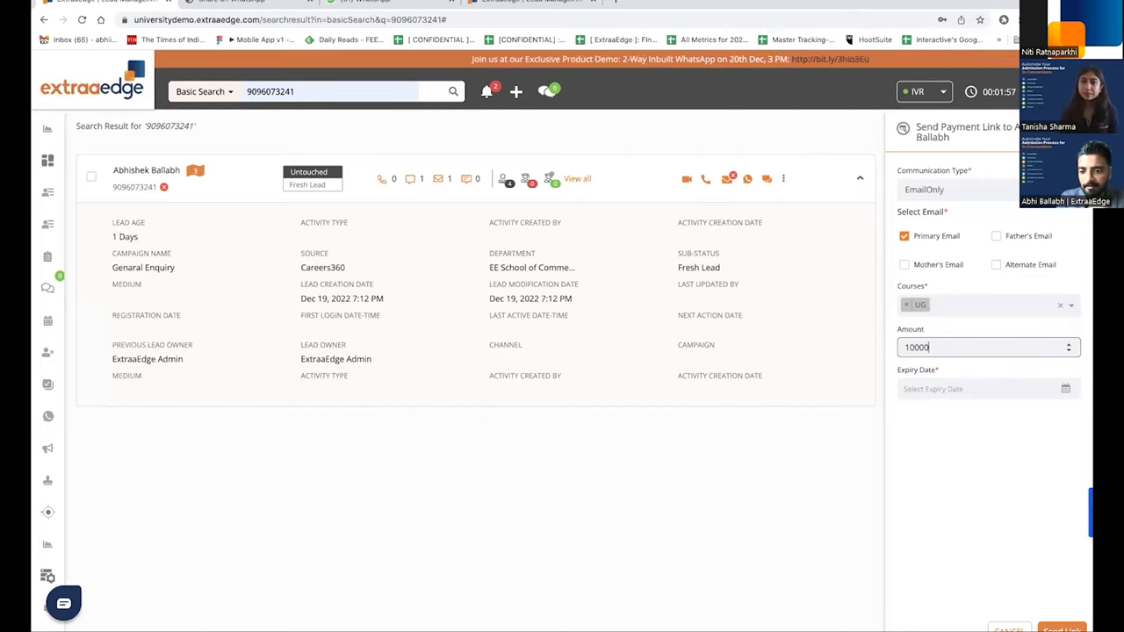
{"action": "left_click", "coordinate": [965, 389]}
{"action": "left_click", "coordinate": [1009, 539]}
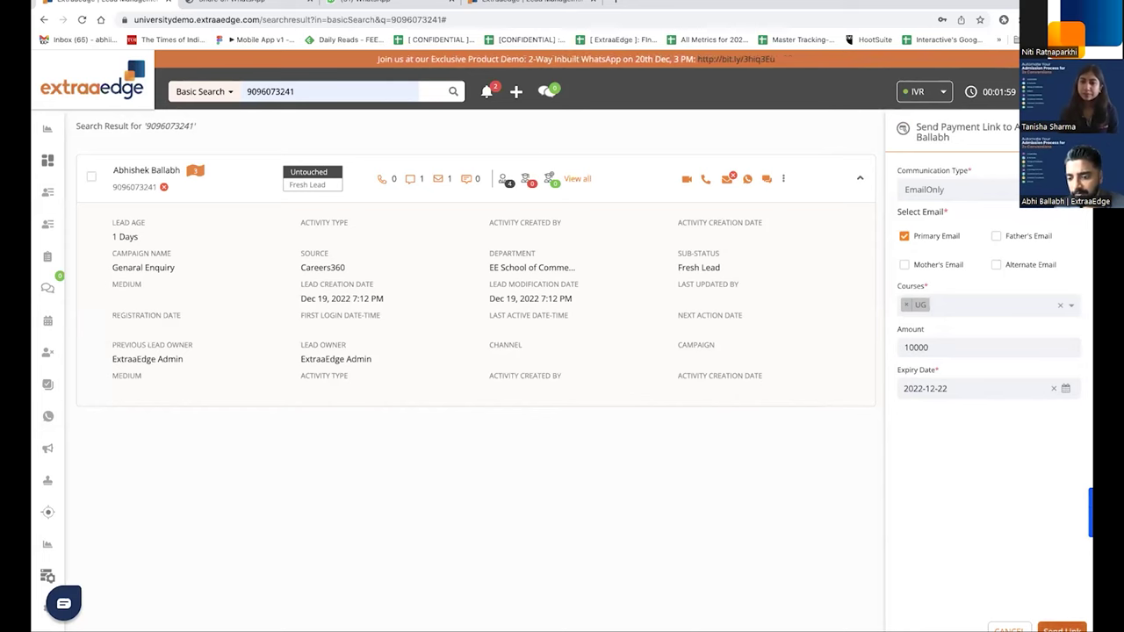
{"action": "key", "text": "Escape"}
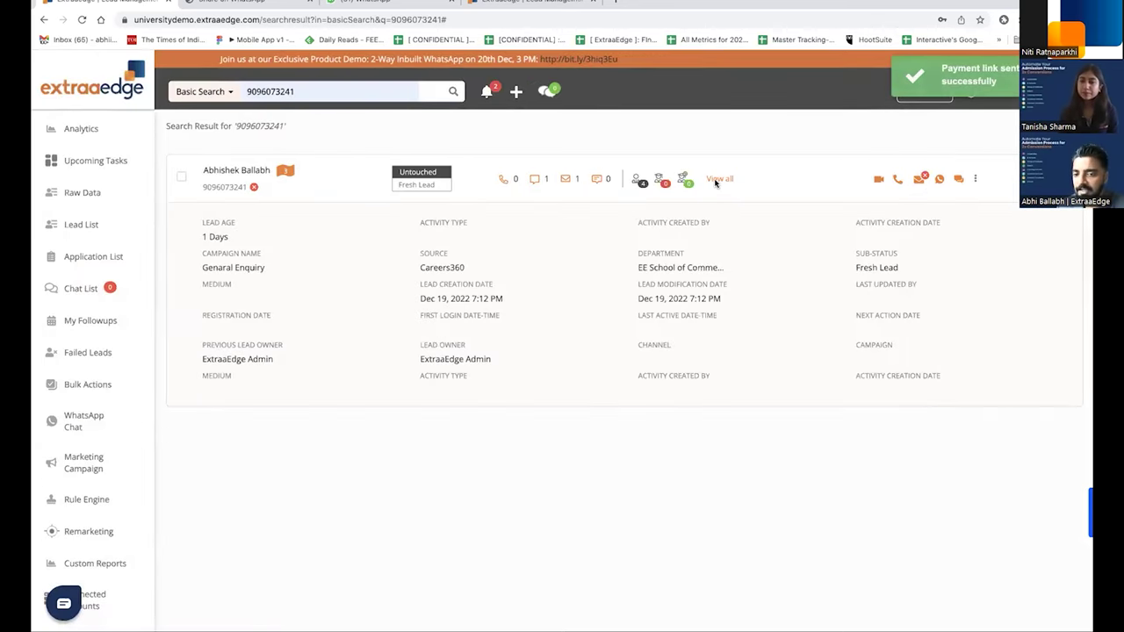
{"action": "left_click", "coordinate": [543, 180]}
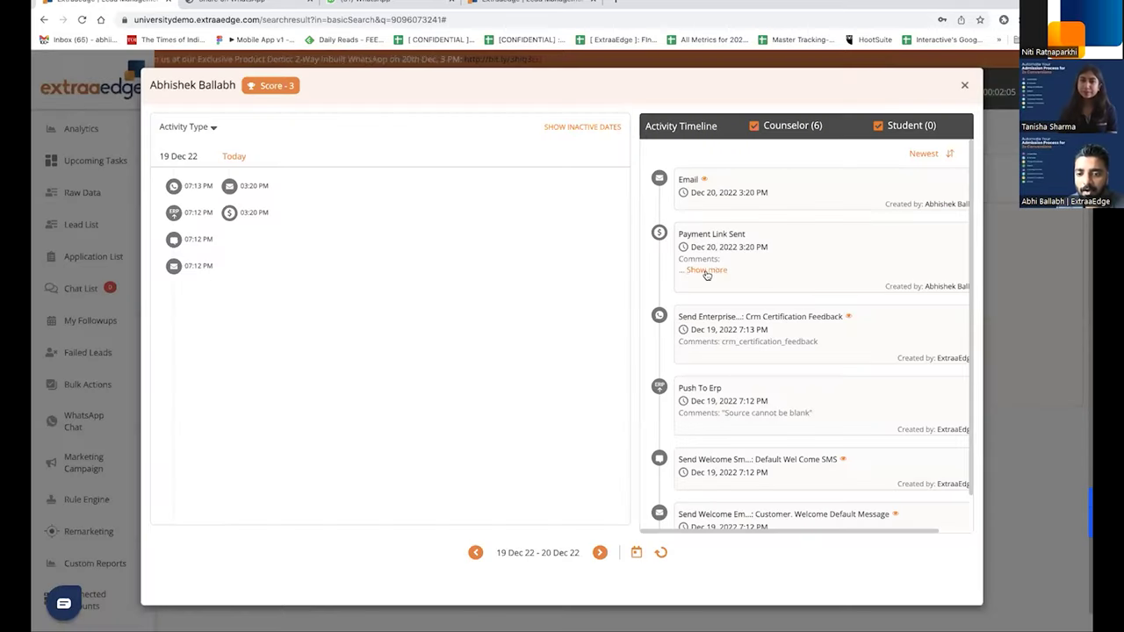
- Copy the Payment Link Sent URL from the timeline and post it in the lead's chat
{"action": "left_click", "coordinate": [706, 270]}
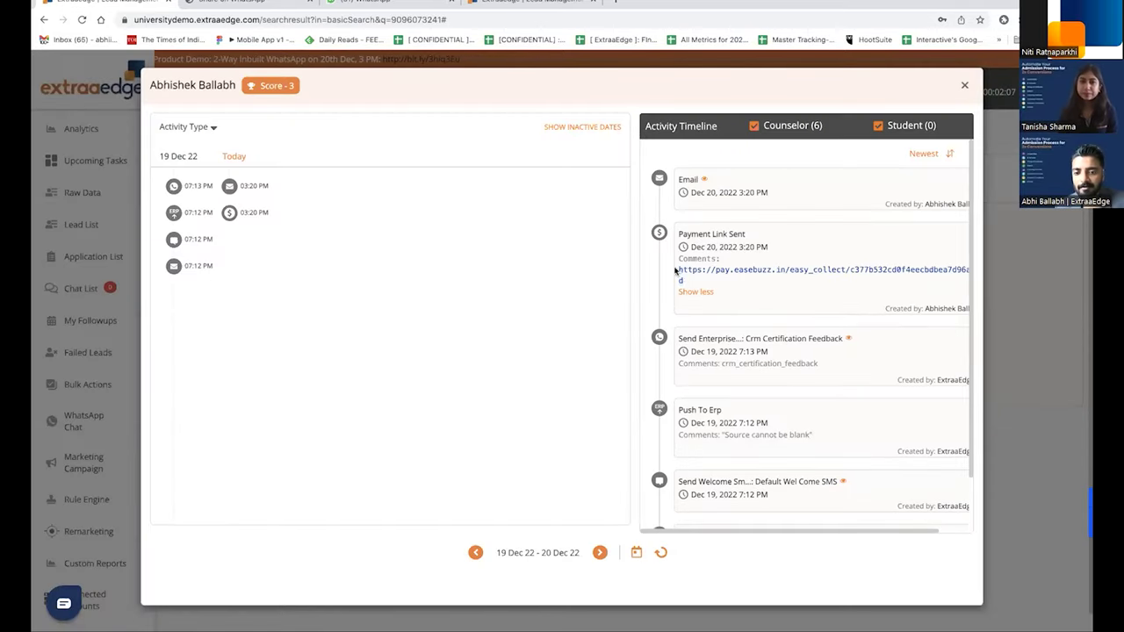
{"action": "triple_click", "coordinate": [681, 272]}
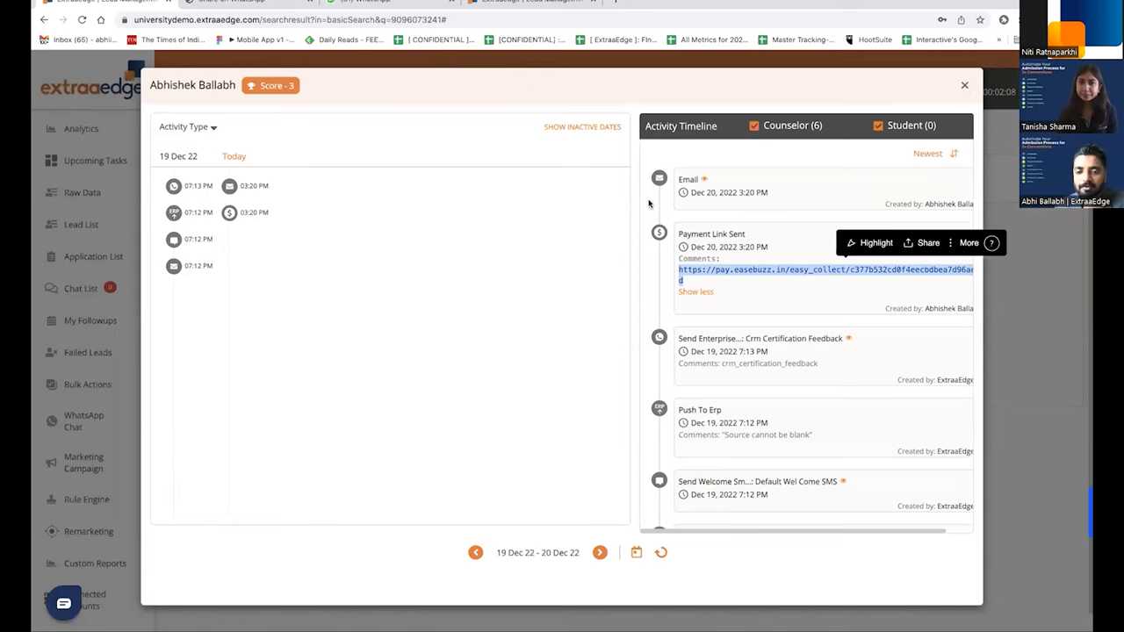
{"action": "key", "text": "Escape"}
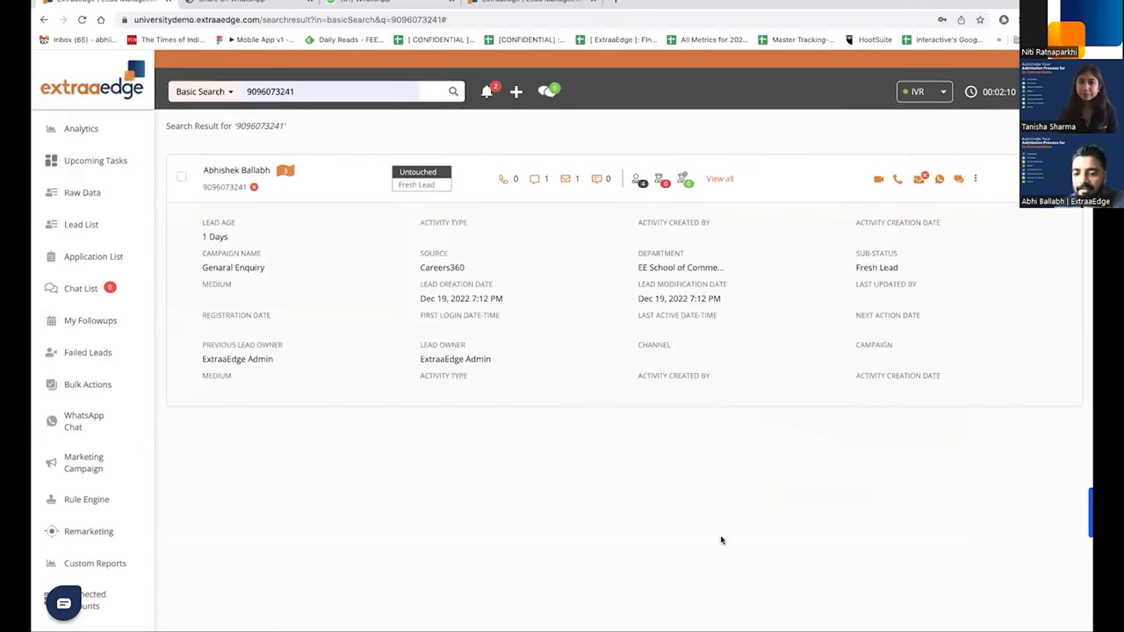
{"action": "key", "text": "Return"}
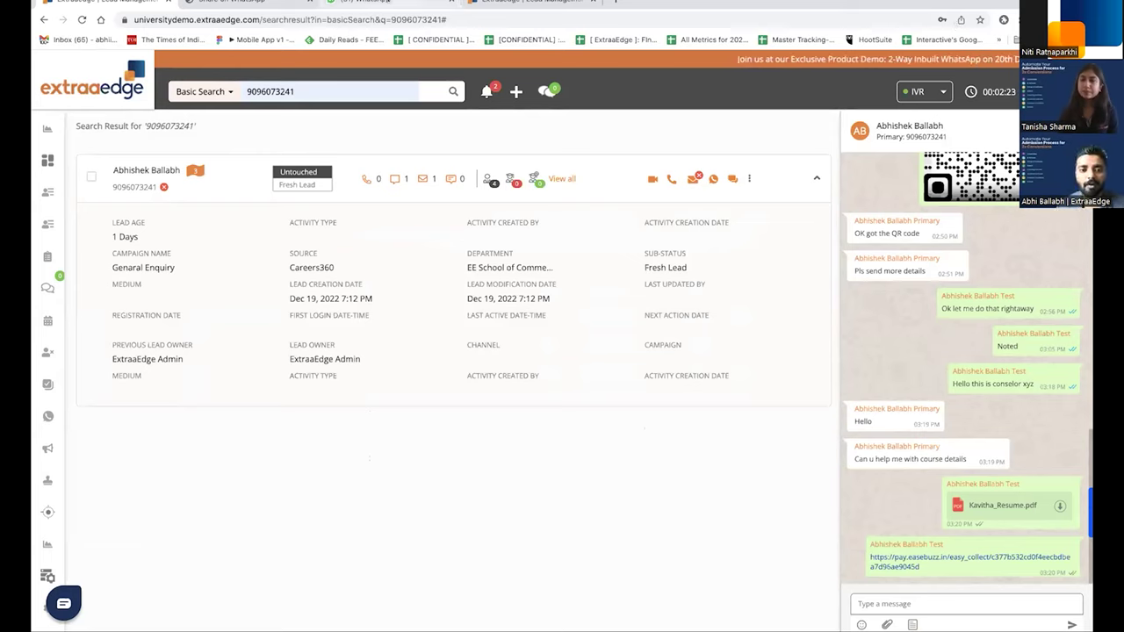
{"action": "key", "text": "ctrl+3"}
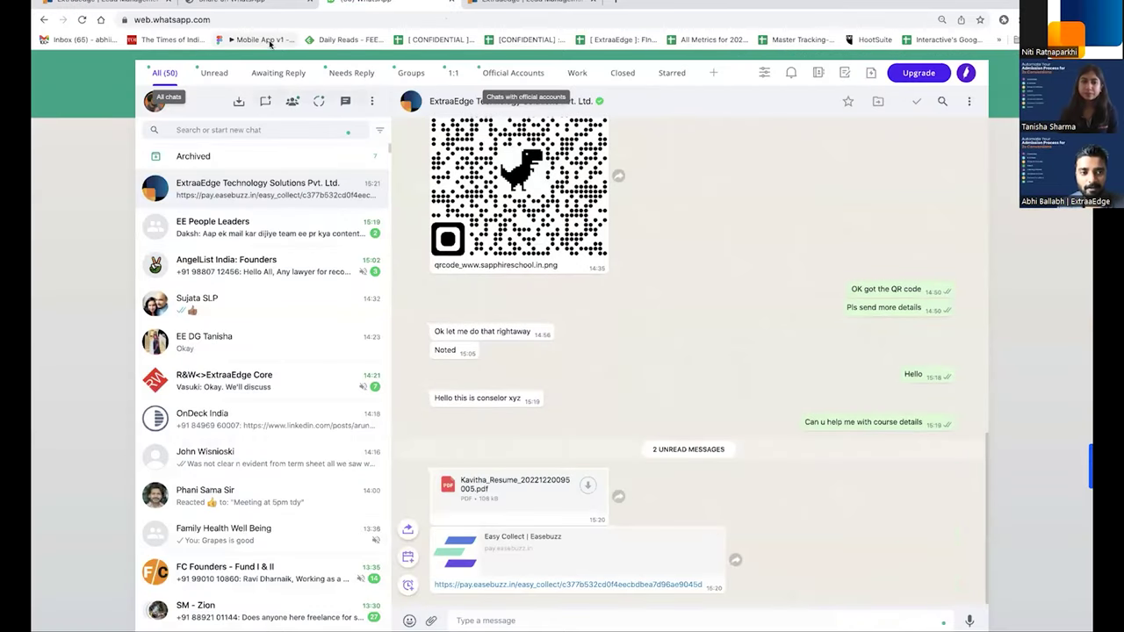
- Switch from WhatsApp Web back to the ExtraaEdge lead page
{"action": "left_click", "coordinate": [141, 2]}
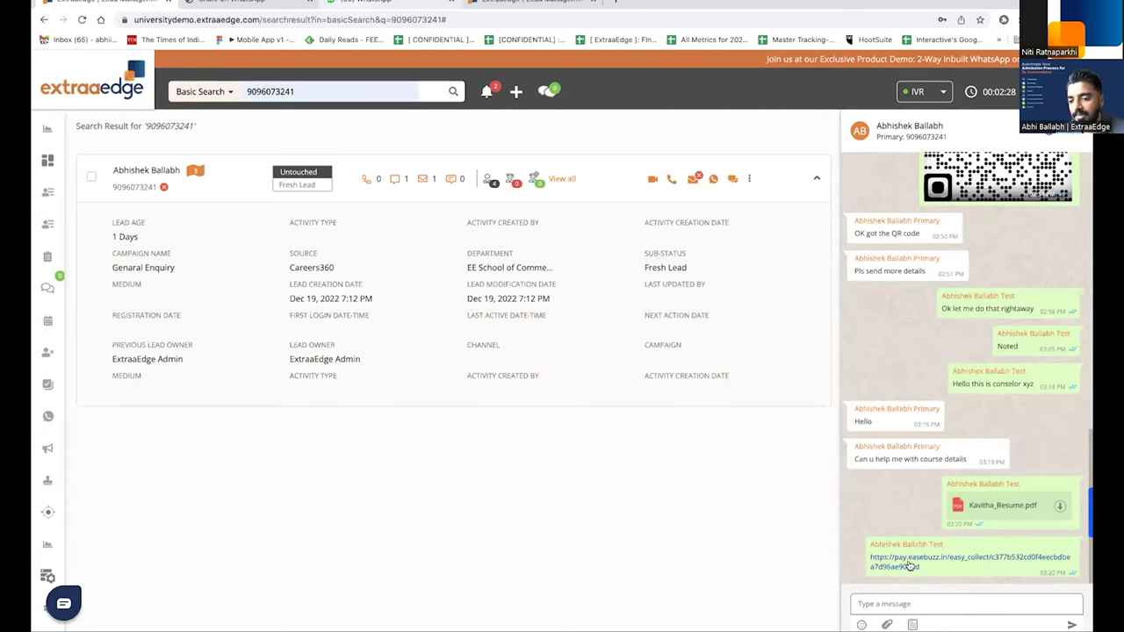
- Send the lead the whatsapp_enterprise_for_higher_conversions masterclass template
{"action": "left_click", "coordinate": [914, 625]}
{"action": "scroll", "coordinate": [910, 507], "scroll_direction": "down", "scroll_amount": 3}
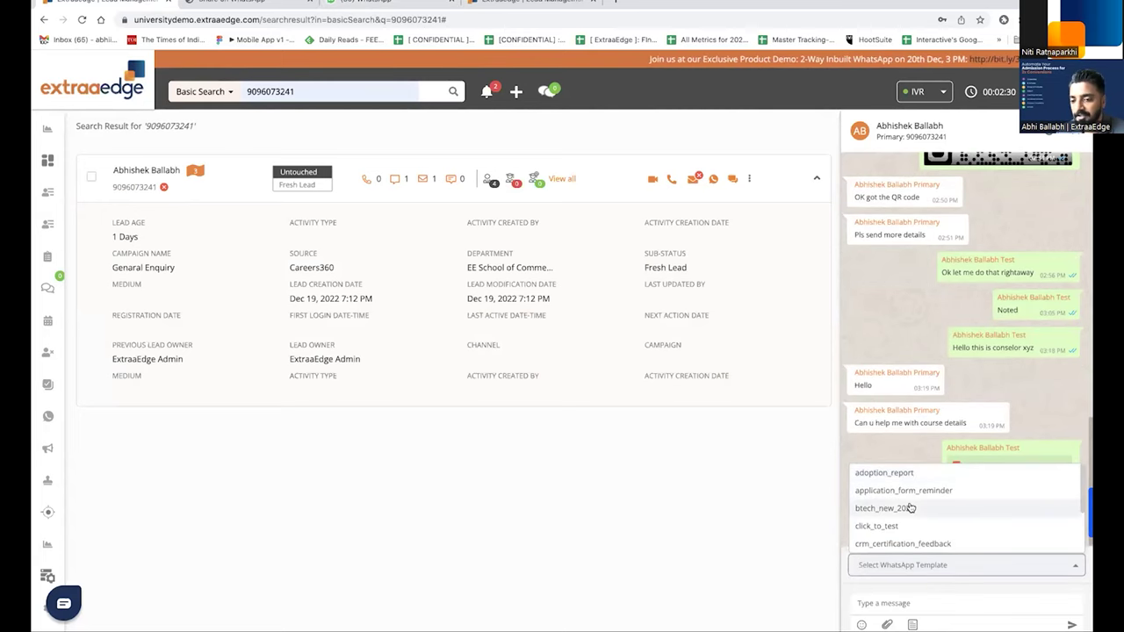
{"action": "scroll", "coordinate": [911, 507], "scroll_direction": "down", "scroll_amount": 1}
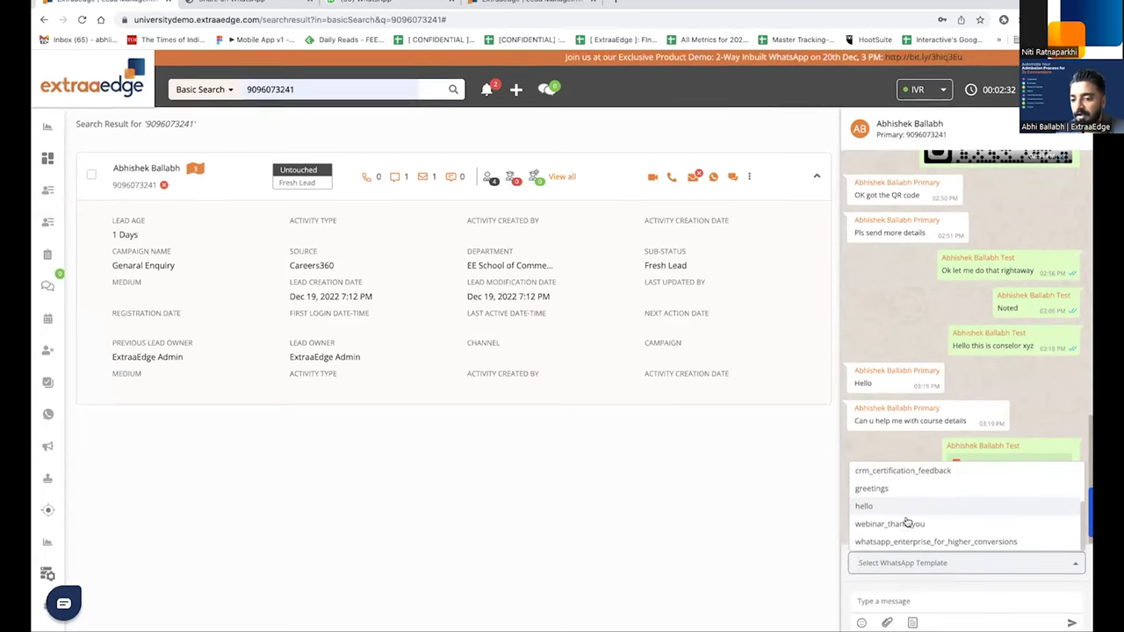
{"action": "left_click", "coordinate": [904, 543]}
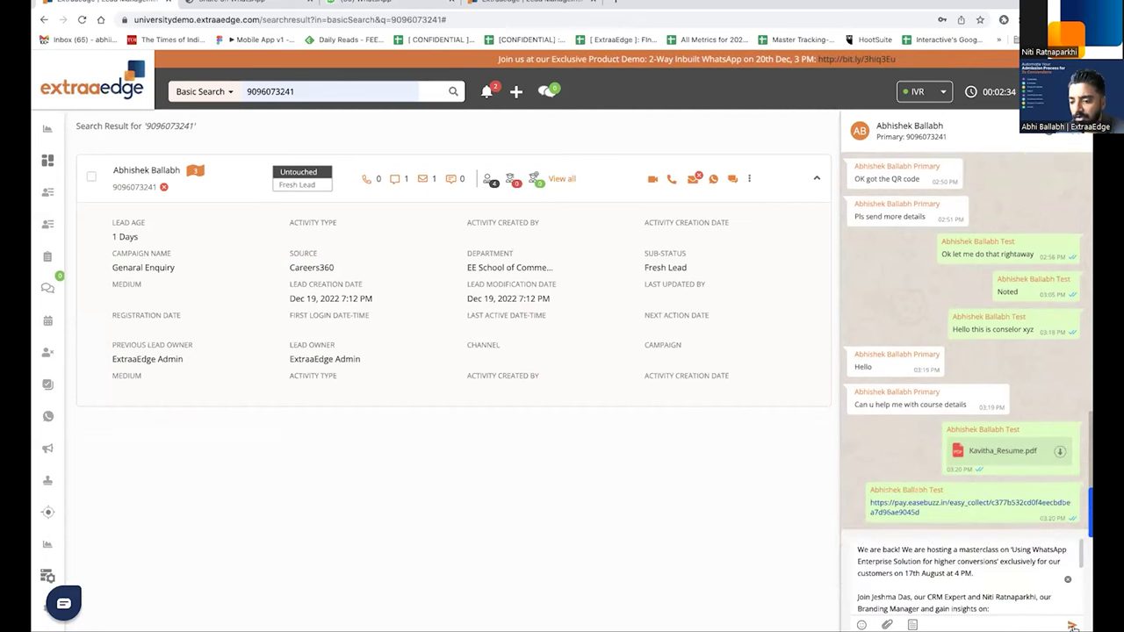
{"action": "scroll", "coordinate": [1023, 586], "scroll_direction": "down", "scroll_amount": 3}
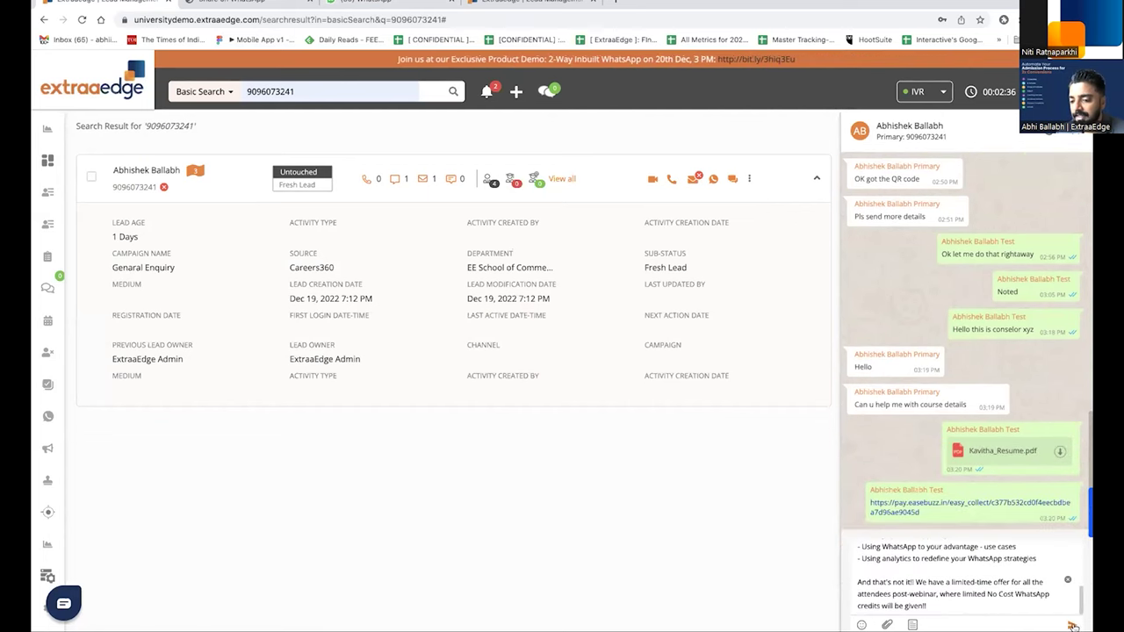
{"action": "left_click", "coordinate": [1071, 624]}
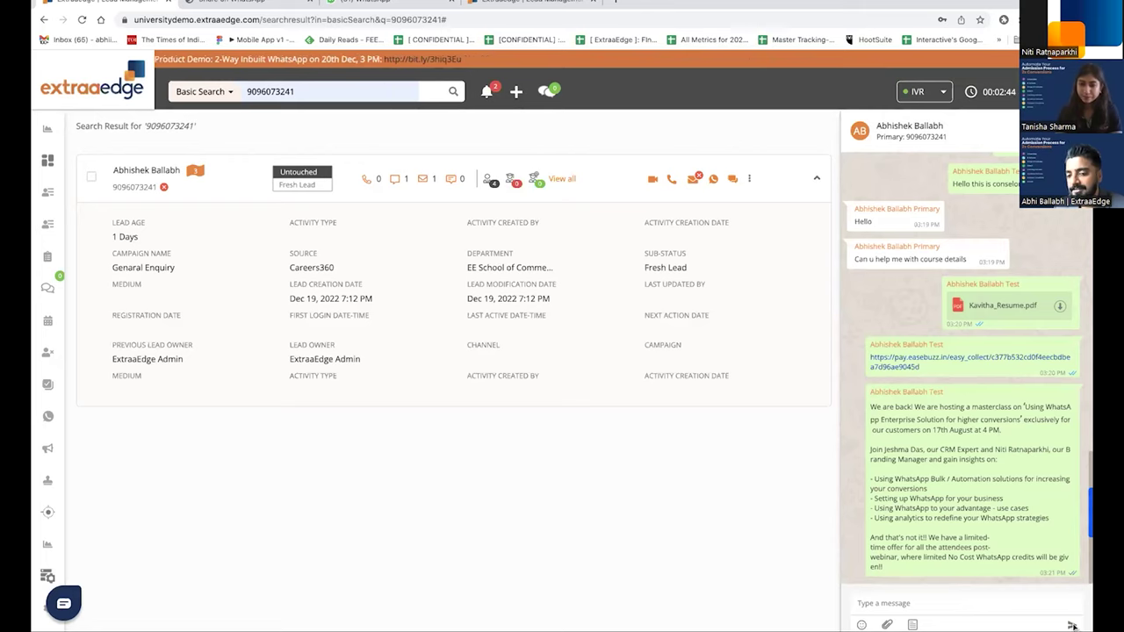
{"action": "left_click", "coordinate": [946, 602]}
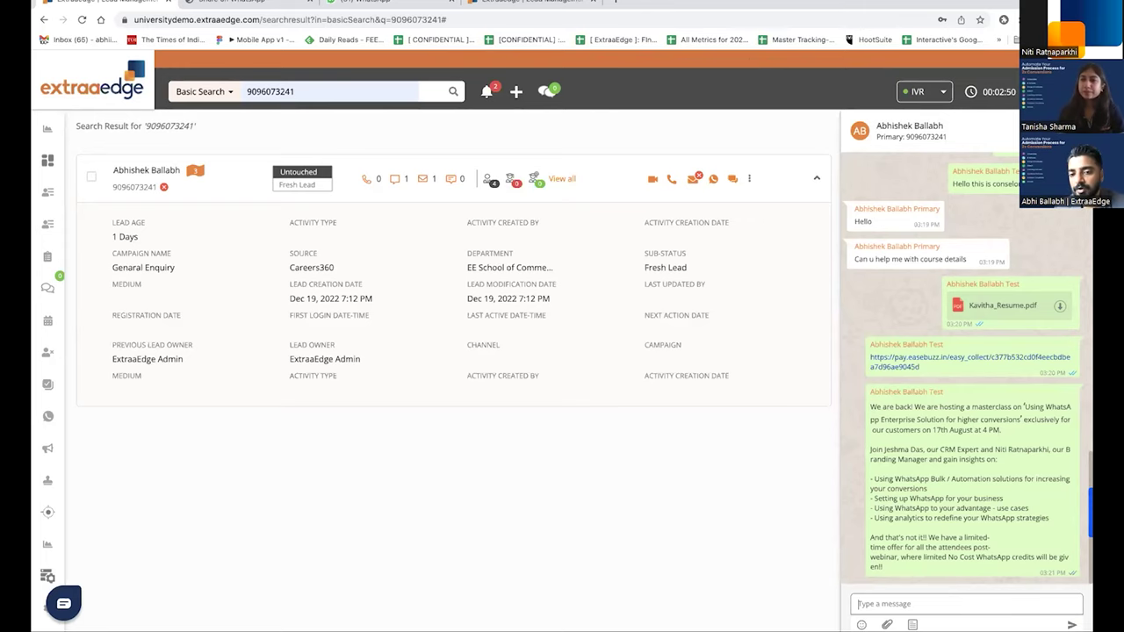
- Enter the father's name and mobile number under Parent Details, update the lead, and close the form
{"action": "left_click", "coordinate": [148, 170]}
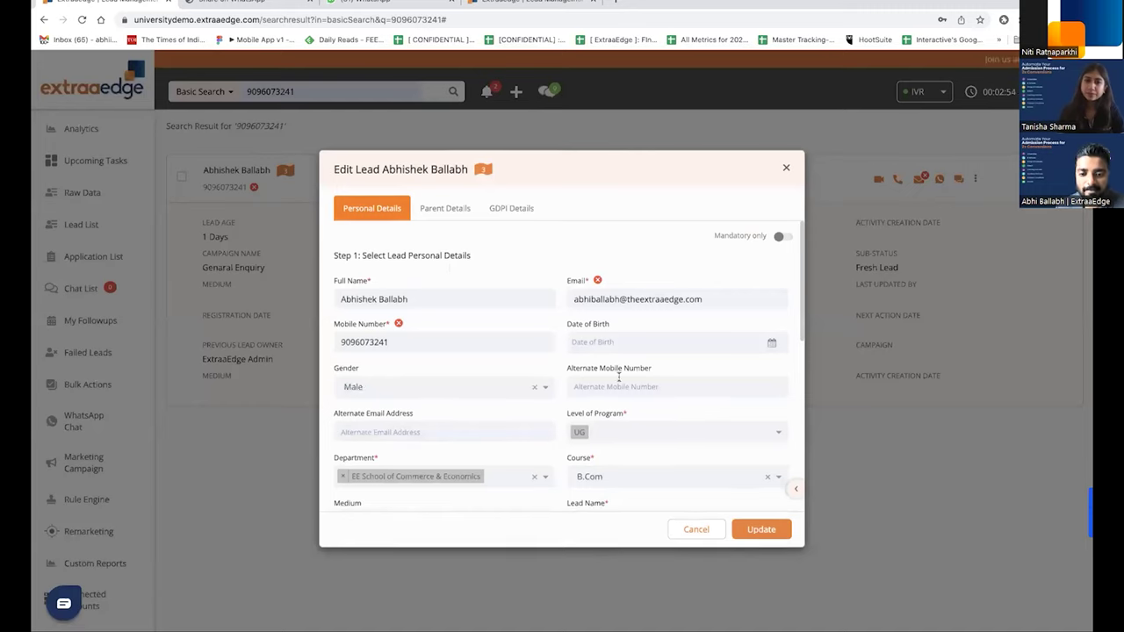
{"action": "scroll", "coordinate": [644, 392], "scroll_direction": "down", "scroll_amount": 1}
{"action": "scroll", "coordinate": [643, 394], "scroll_direction": "down", "scroll_amount": 1}
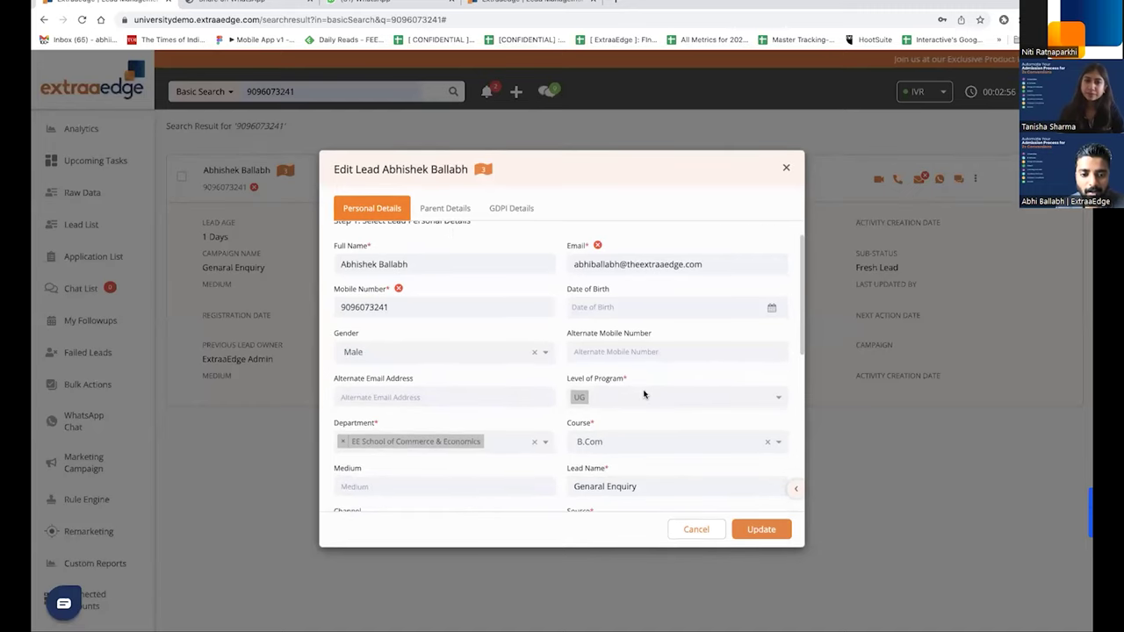
{"action": "left_click", "coordinate": [464, 214]}
{"action": "left_click", "coordinate": [385, 275]}
{"action": "type", "text": "Krish"}
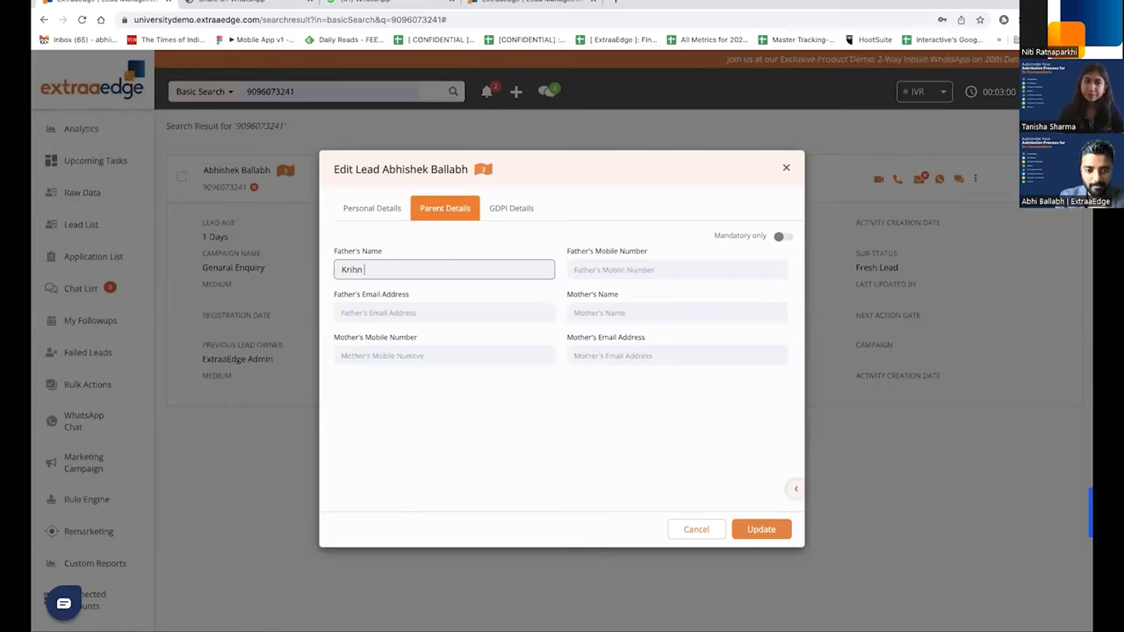
{"action": "type", "text": "na B"}
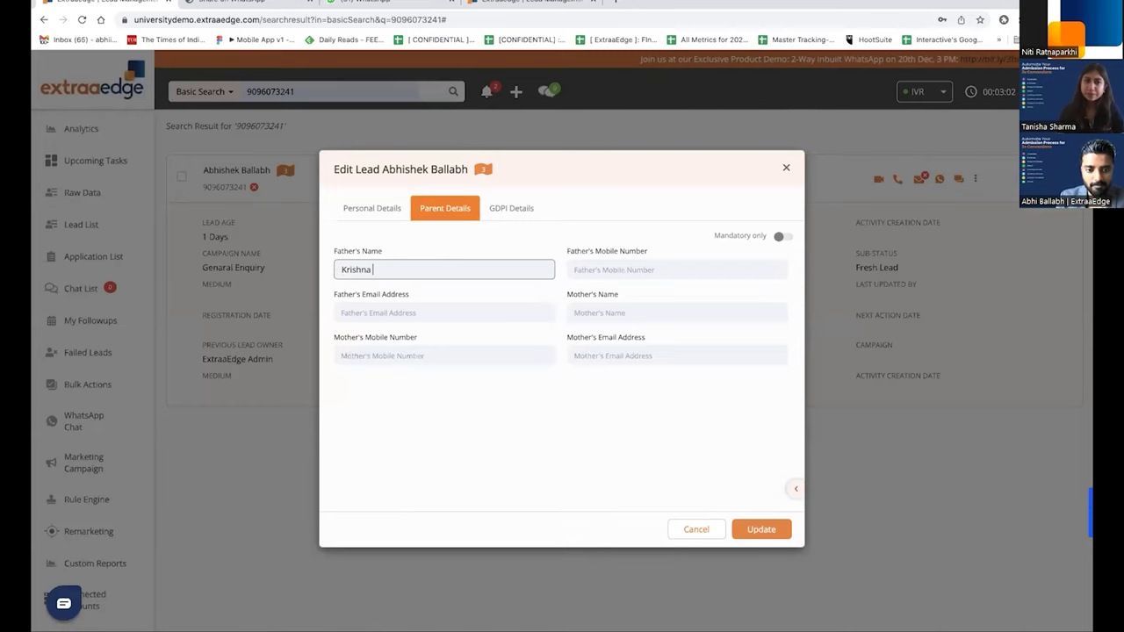
{"action": "left_click", "coordinate": [676, 270]}
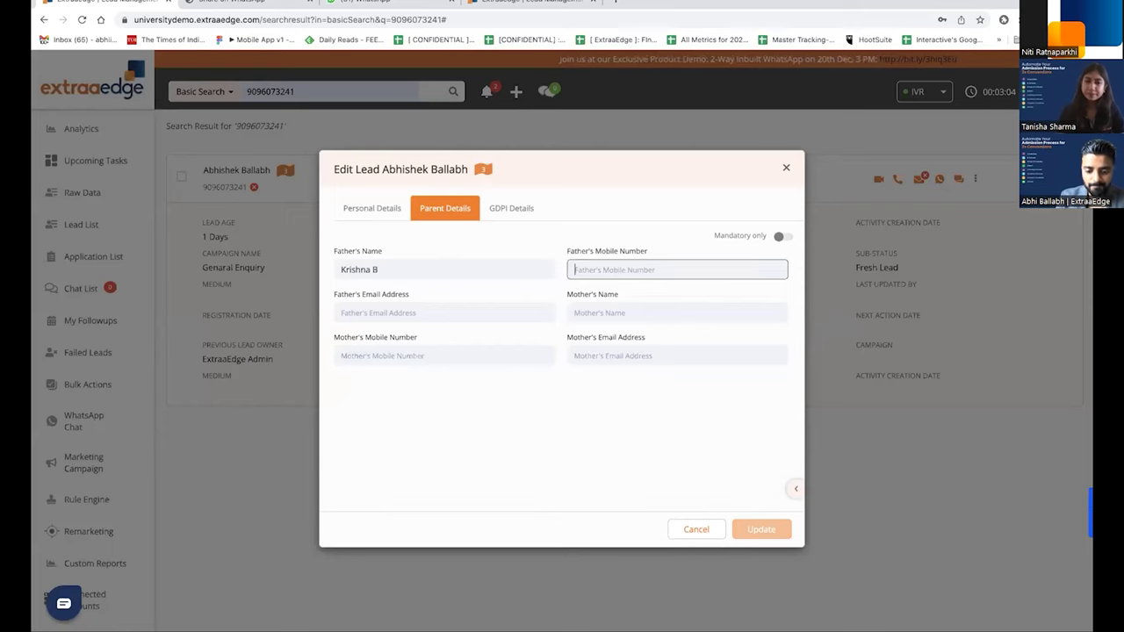
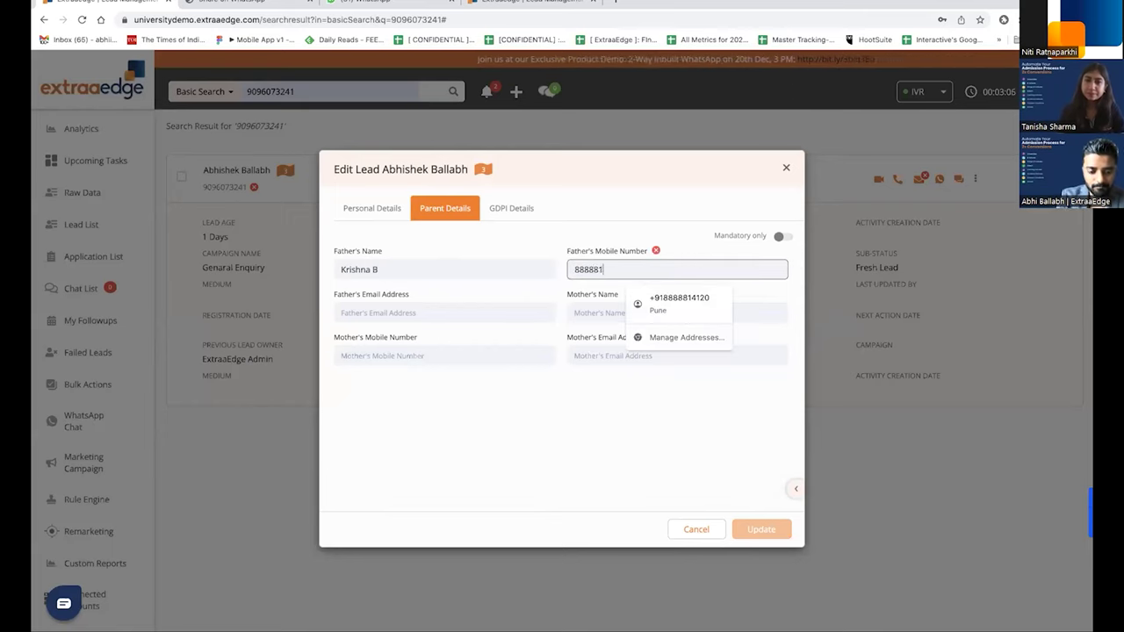
{"action": "left_click", "coordinate": [469, 452]}
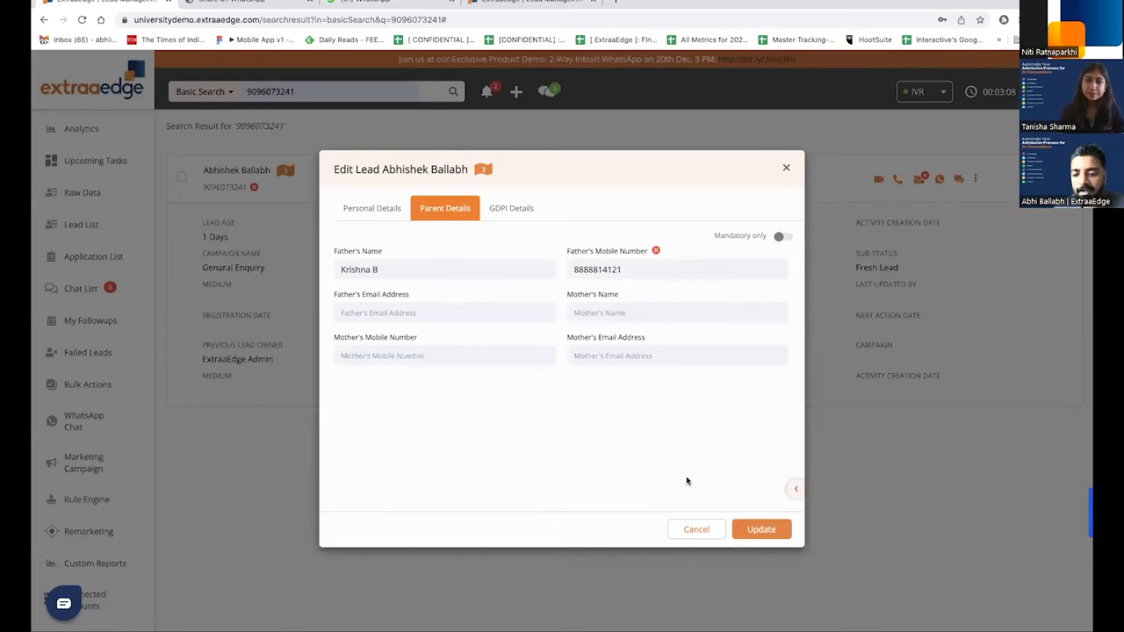
{"action": "left_click", "coordinate": [753, 530]}
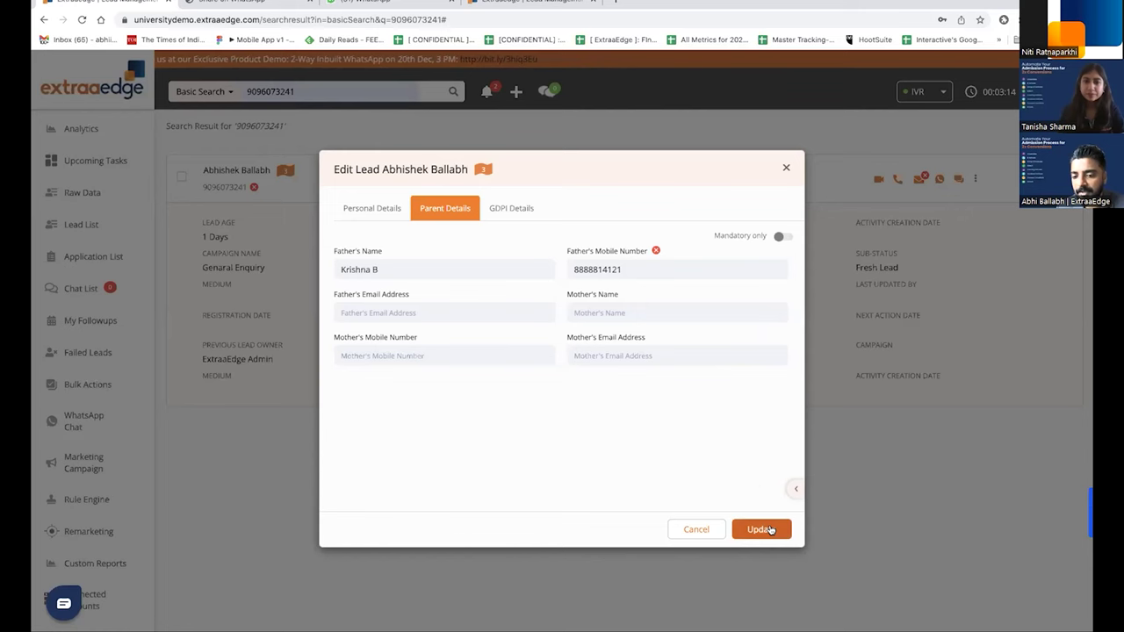
{"action": "left_click", "coordinate": [785, 170]}
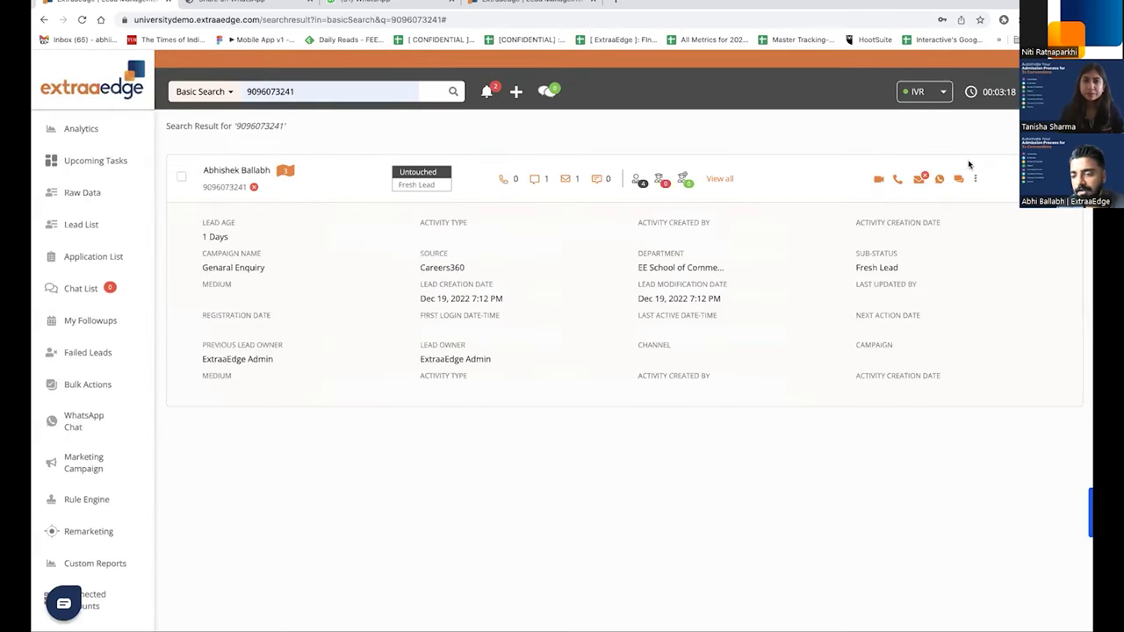
- Open a WhatsApp chat with the lead's primary number, then view the WhatsApp Automation rule
{"action": "left_click", "coordinate": [939, 180]}
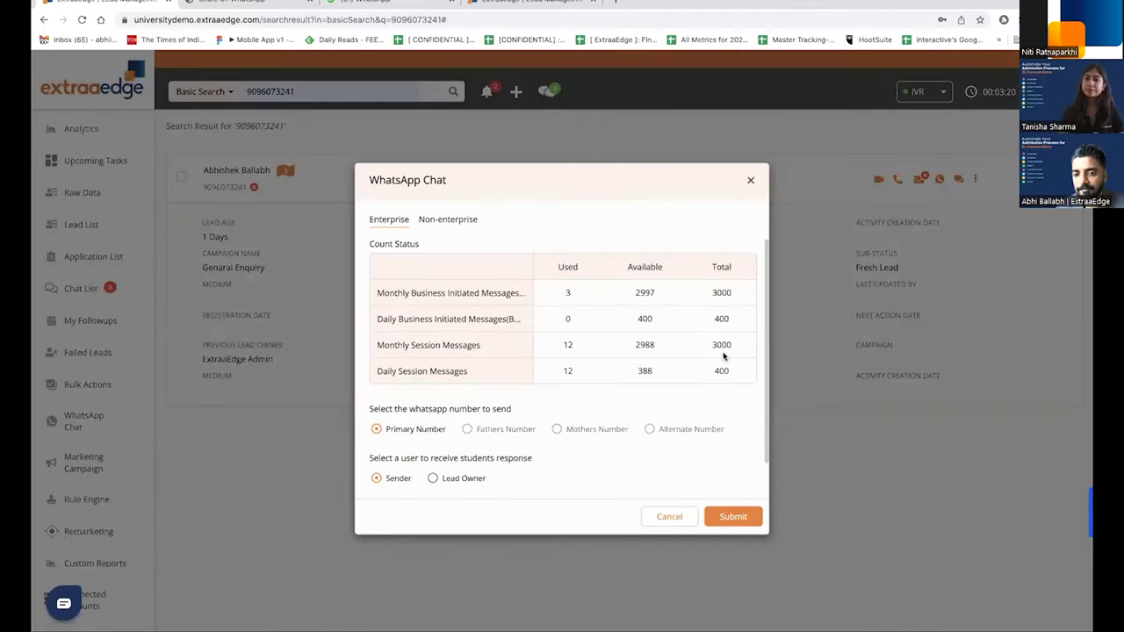
{"action": "left_click", "coordinate": [734, 518]}
{"action": "left_click", "coordinate": [888, 604]}
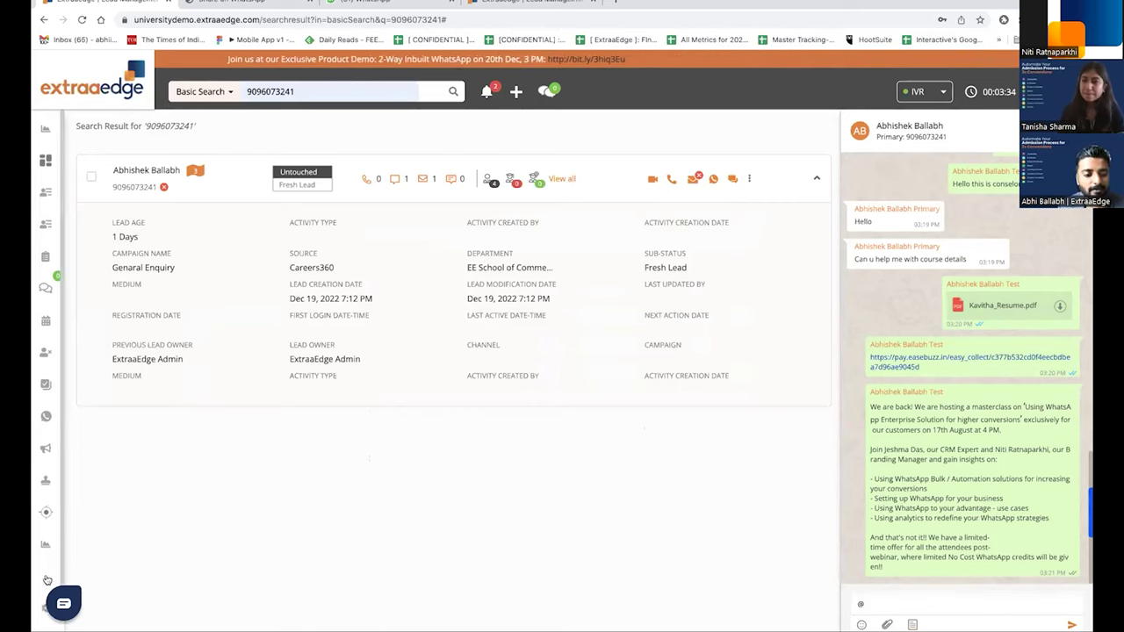
{"action": "left_click", "coordinate": [519, 3]}
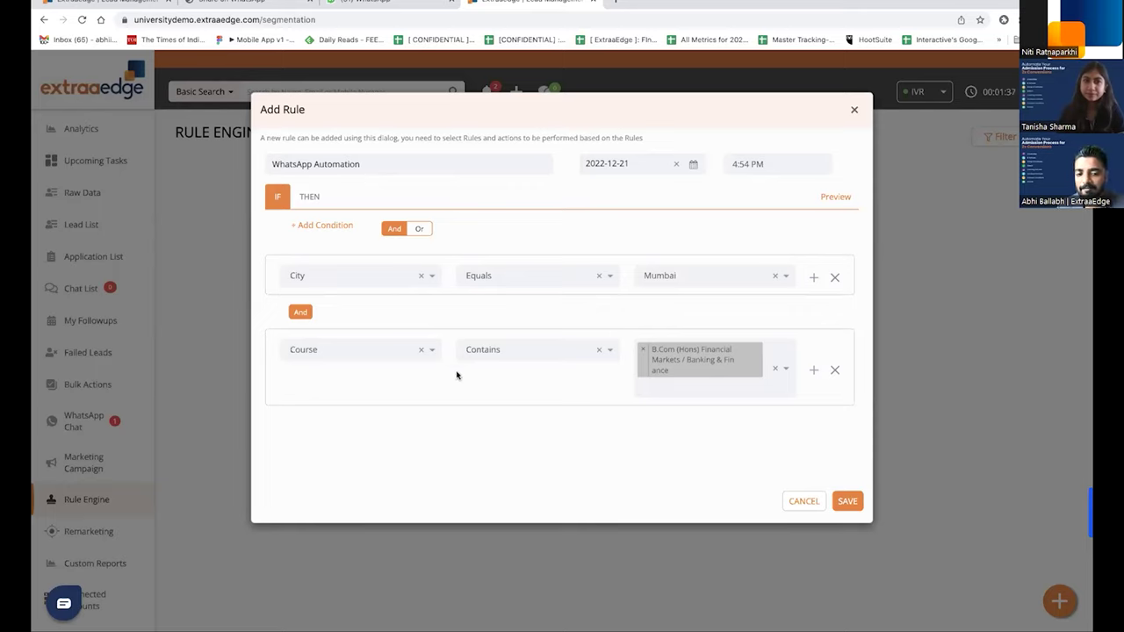
- Review the rule's THEN actions for primary, father's and mother's mobiles and preview the hot-leads template
{"action": "left_click", "coordinate": [311, 197]}
{"action": "scroll", "coordinate": [465, 284], "scroll_direction": "down", "scroll_amount": 5}
{"action": "scroll", "coordinate": [473, 325], "scroll_direction": "up", "scroll_amount": 5}
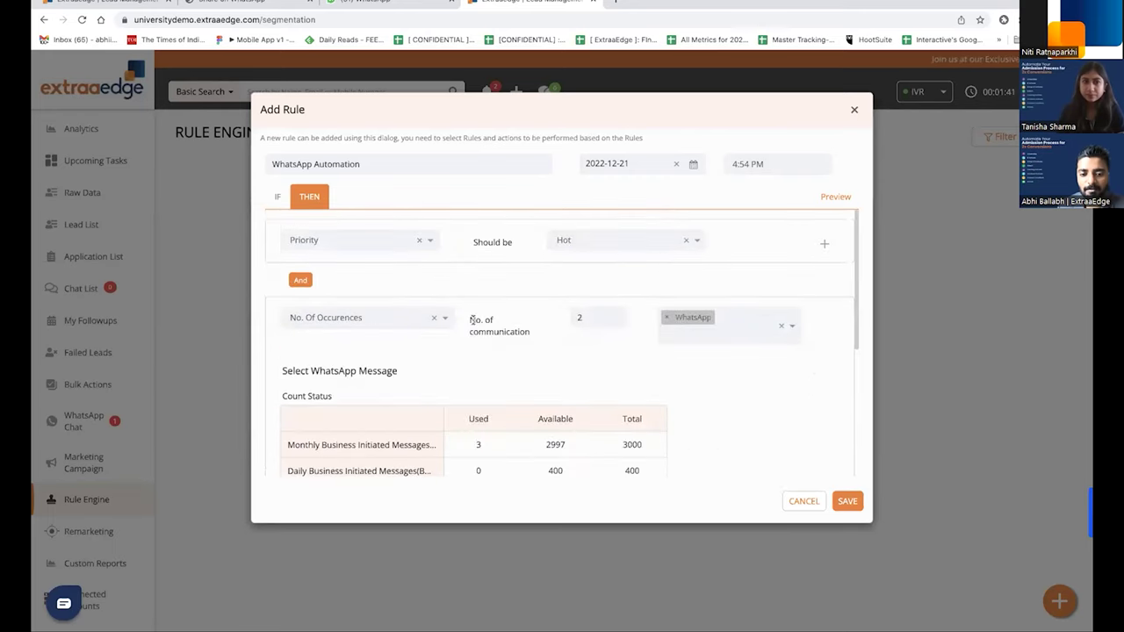
{"action": "scroll", "coordinate": [606, 281], "scroll_direction": "down", "scroll_amount": 1}
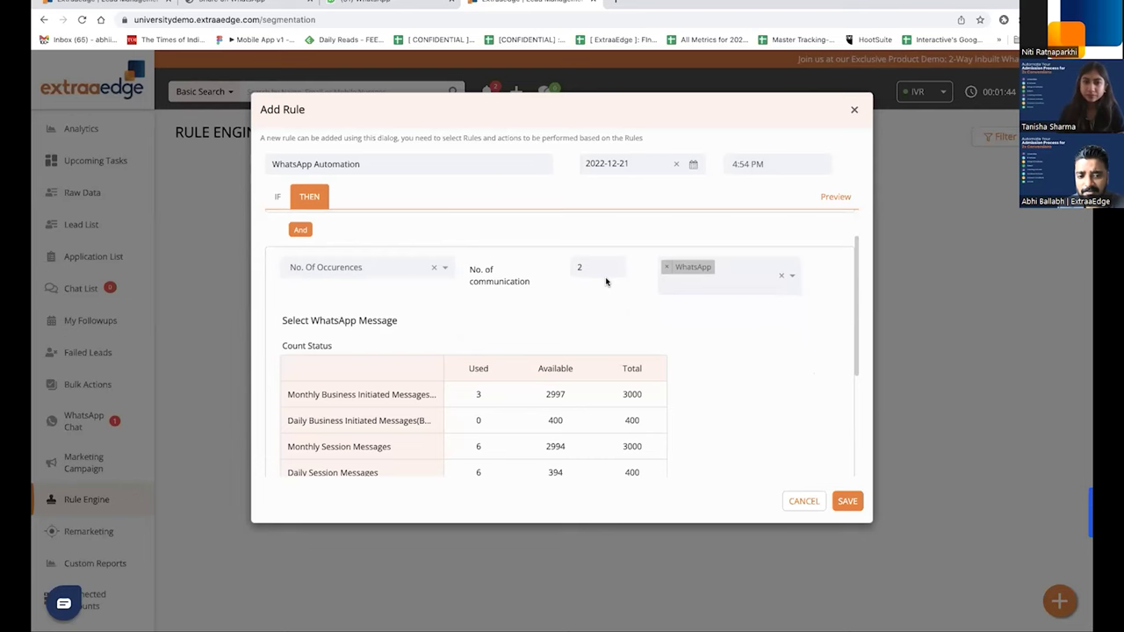
{"action": "scroll", "coordinate": [561, 316], "scroll_direction": "down", "scroll_amount": 3}
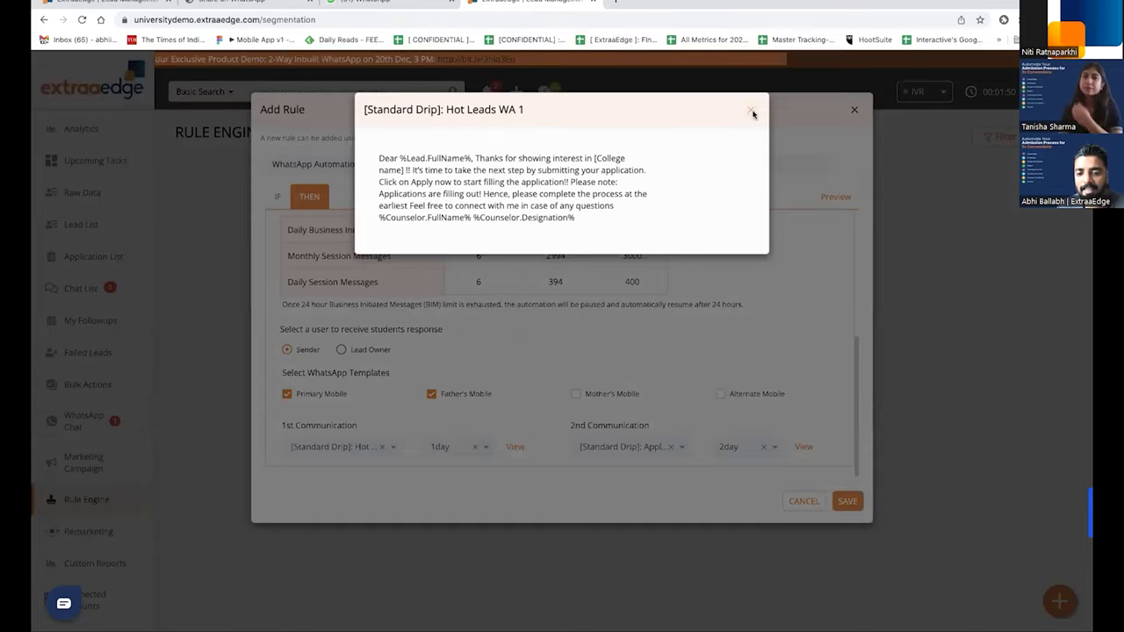
{"action": "left_click", "coordinate": [748, 109]}
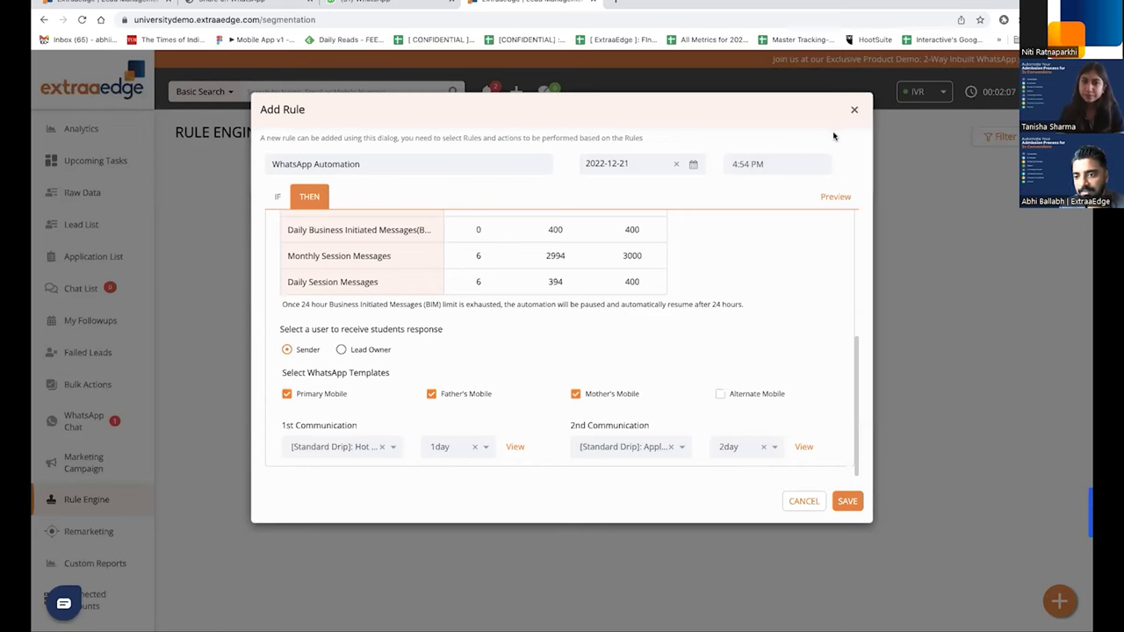
- Go to the lead search page and open the WhatsApp Chat list
{"action": "left_click", "coordinate": [112, 2]}
{"action": "left_click", "coordinate": [44, 290]}
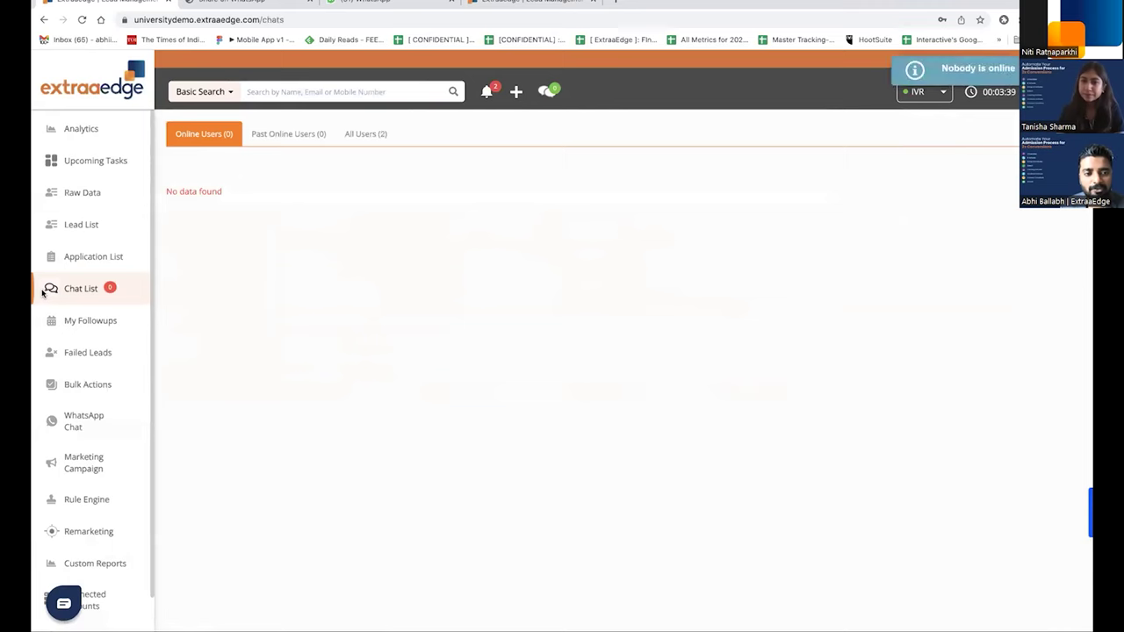
{"action": "left_click", "coordinate": [79, 419]}
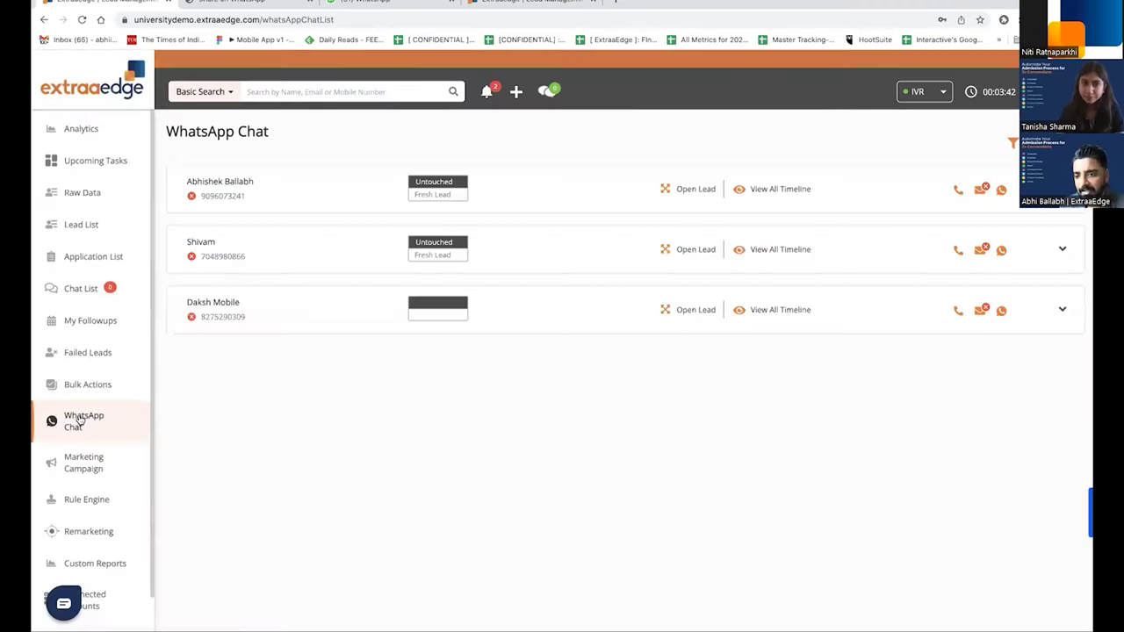